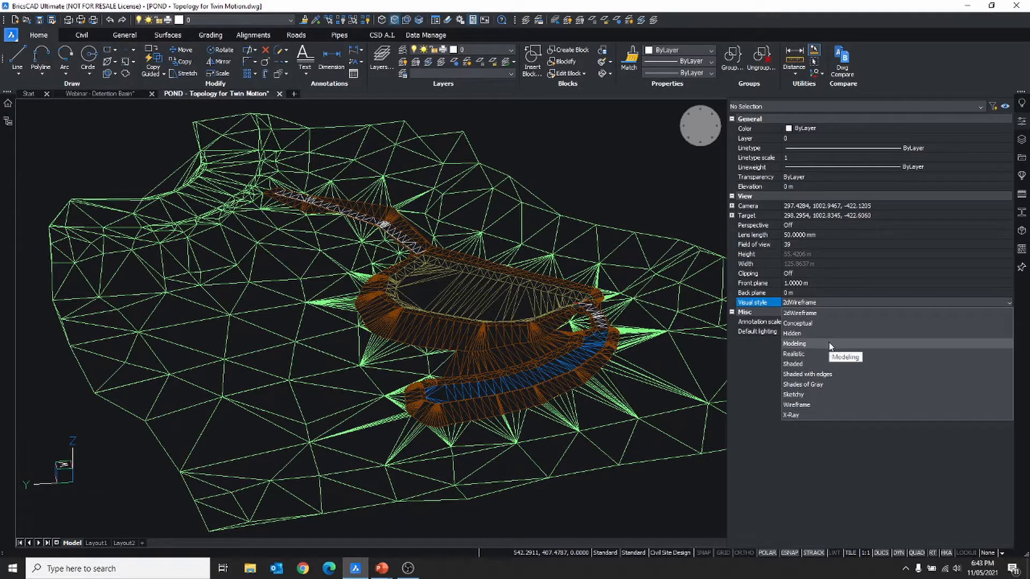
- Change the POND drawing's visual style from 2dWireframe to Modeling
left_click(830, 345)
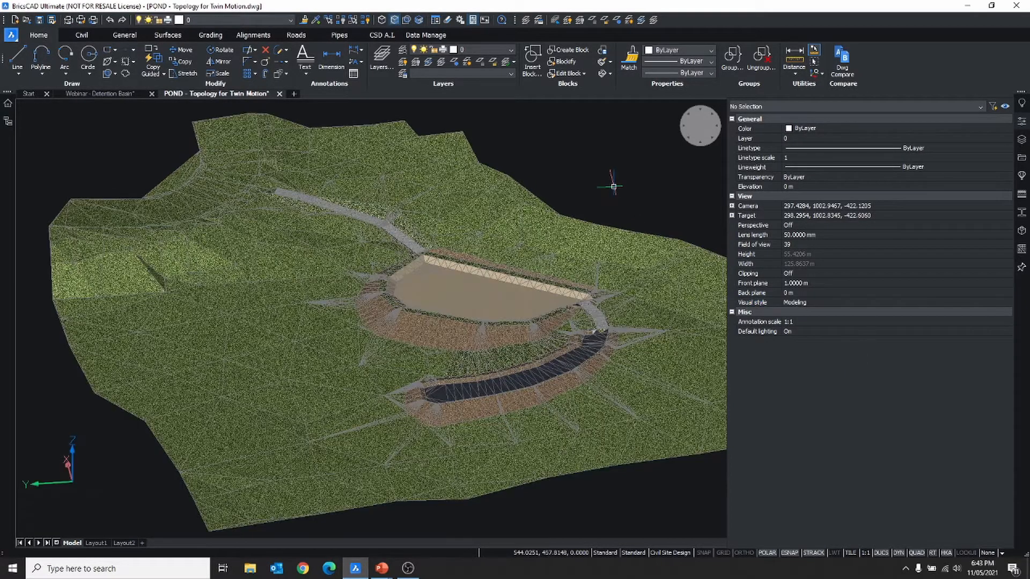
- Pan, zoom and orbit around the shaded pond to inspect its grass, water and path materials
middle_click_drag(613, 181, 590, 183)
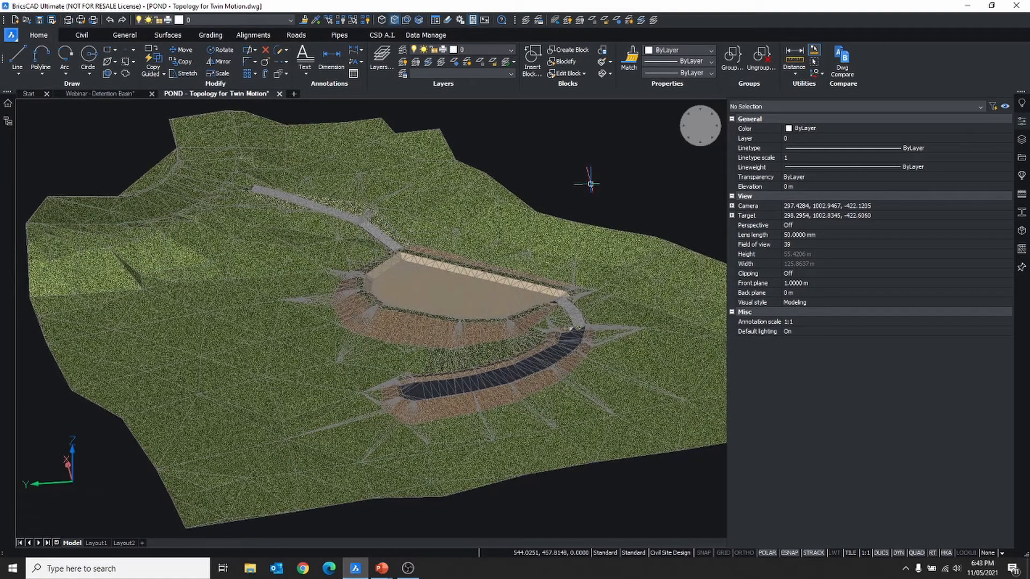
scroll(590, 184, "up", 3)
scroll(471, 231, "up", 3)
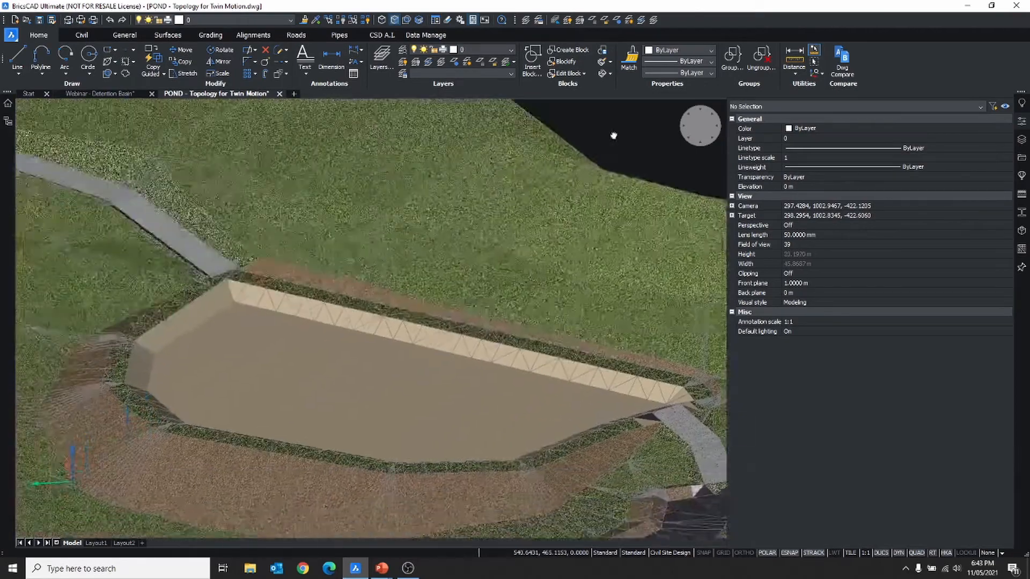
middle_click_drag(420, 274, 515, 164)
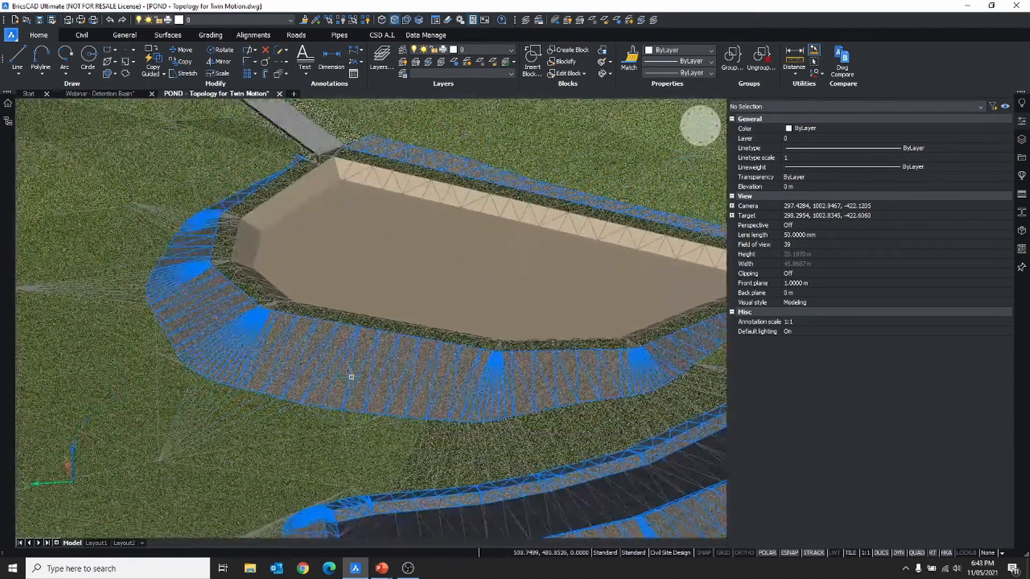
middle_click_drag(351, 377, 453, 377, "shift")
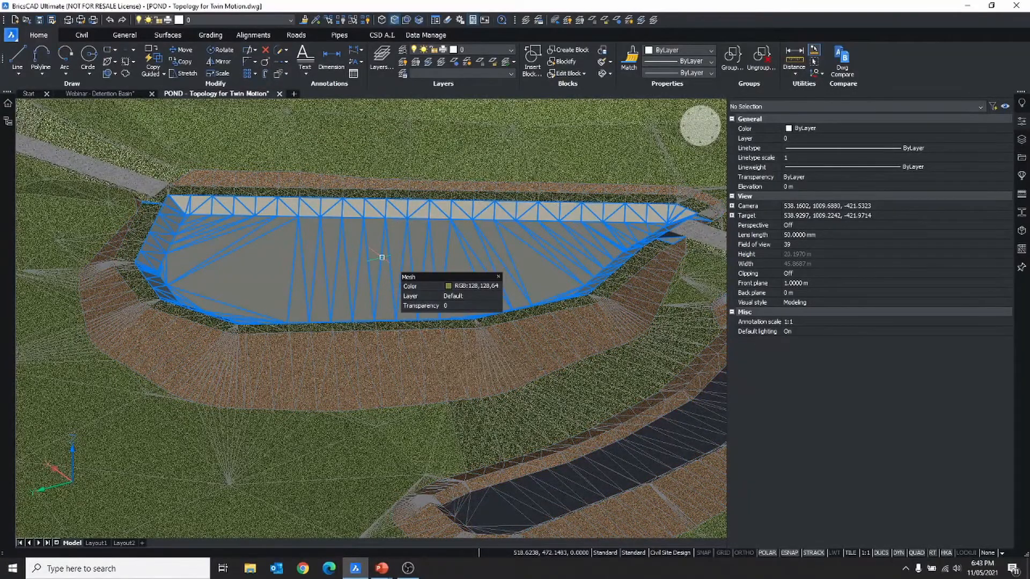
scroll(382, 258, "down", 5)
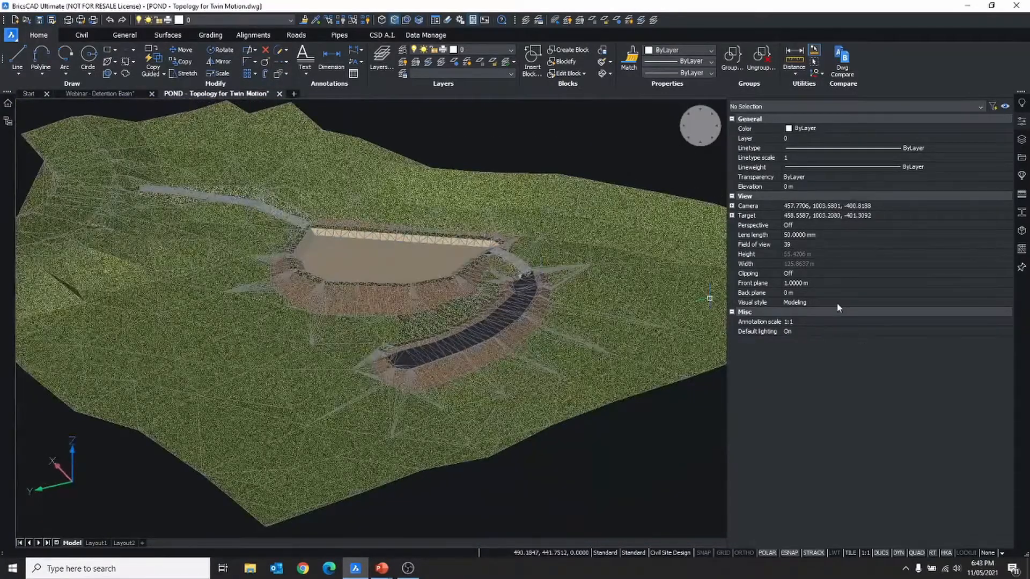
- Set the visual style back to 2dWireframe
left_click(838, 304)
left_click(799, 317)
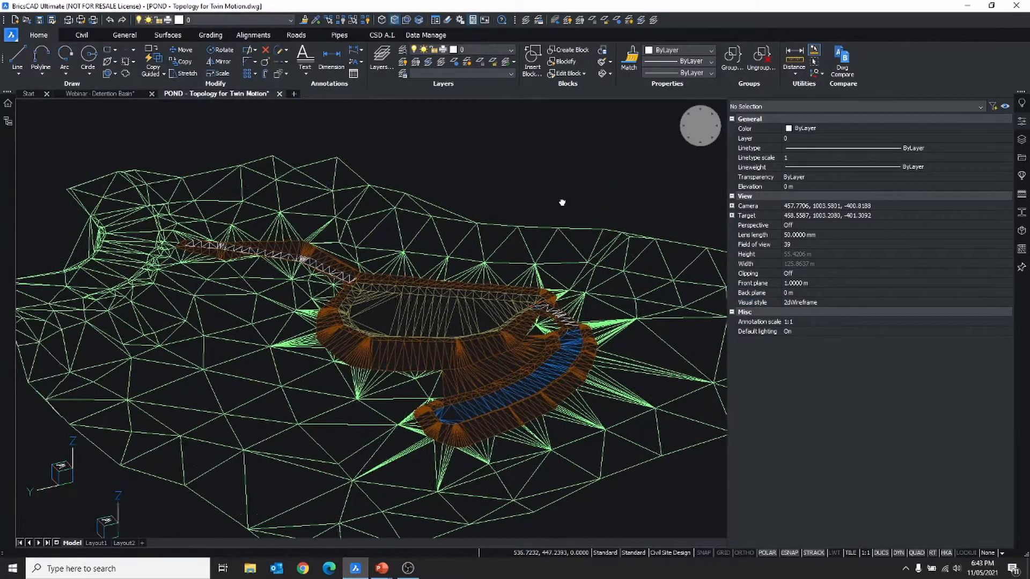
middle_click_drag(562, 202, 548, 188)
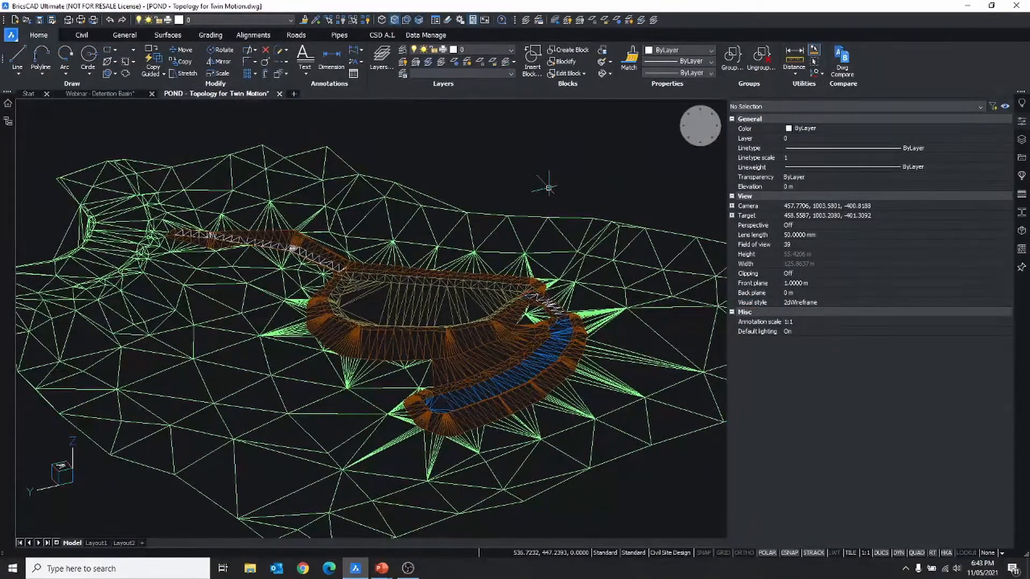
- Set up an export of 'POND - Topology for Twin Motion.fbx' to the Desktop as FBX ASCII
left_click(12, 37)
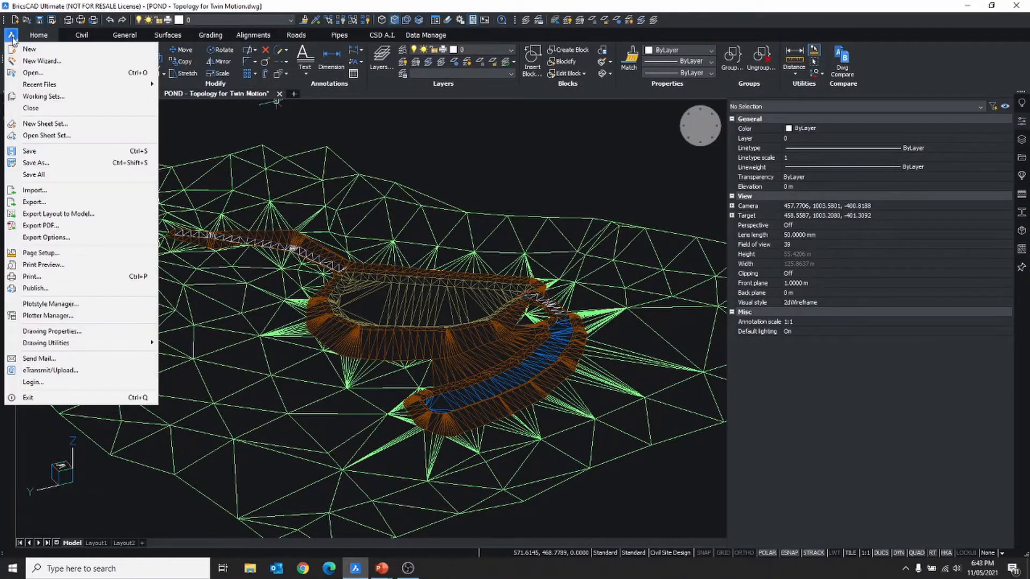
left_click(46, 203)
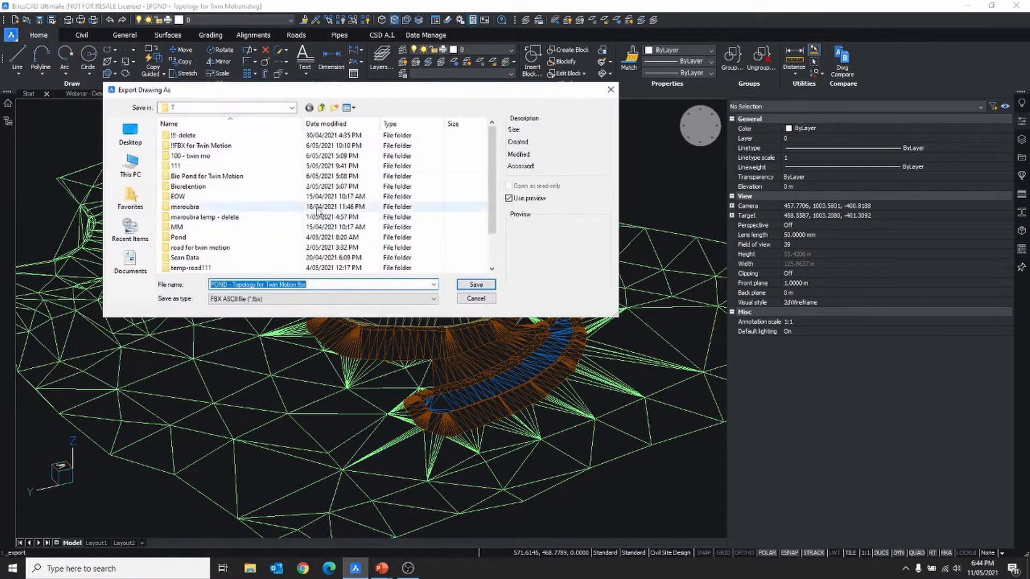
left_click(130, 134)
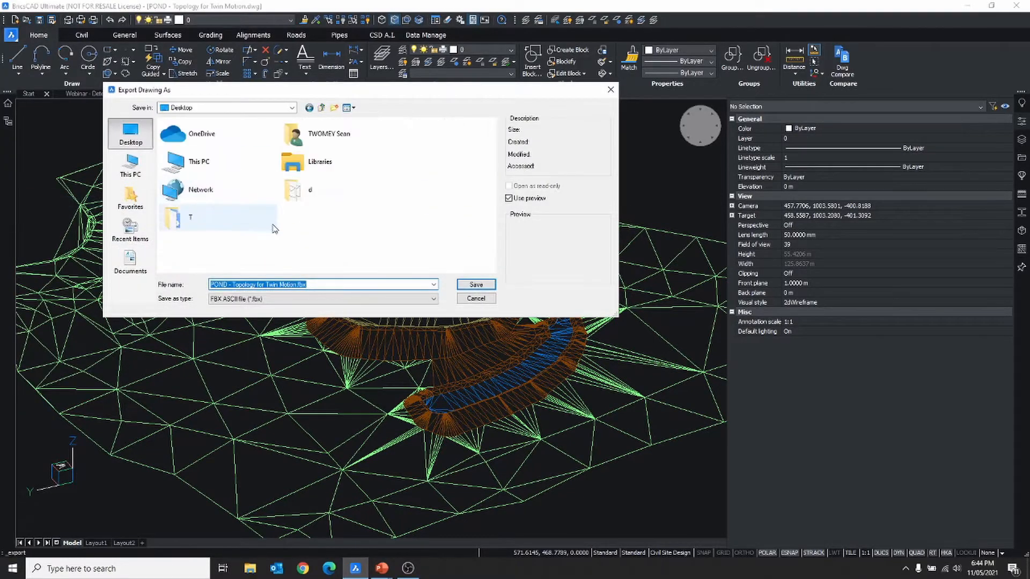
left_click(301, 299)
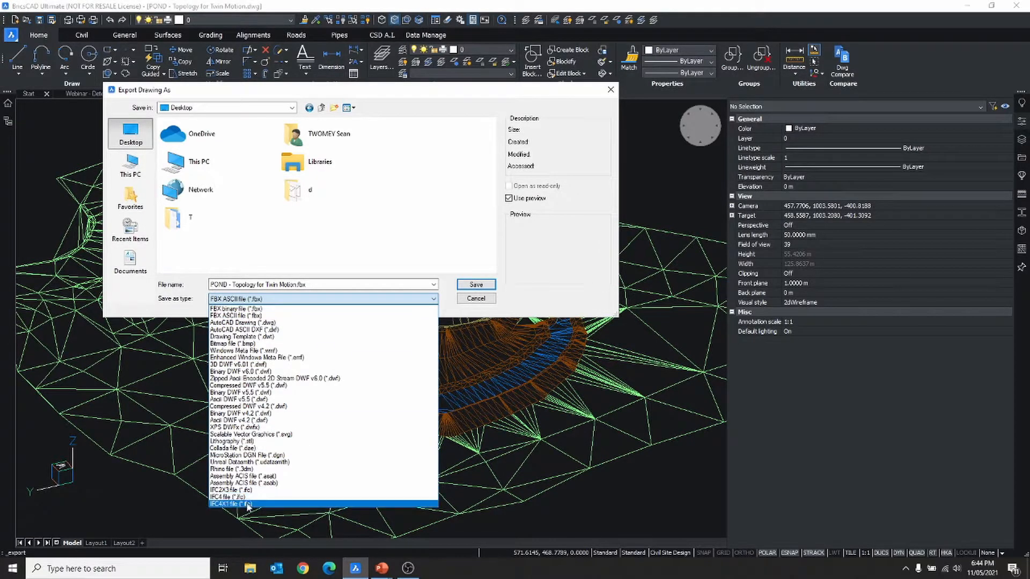
left_click(478, 299)
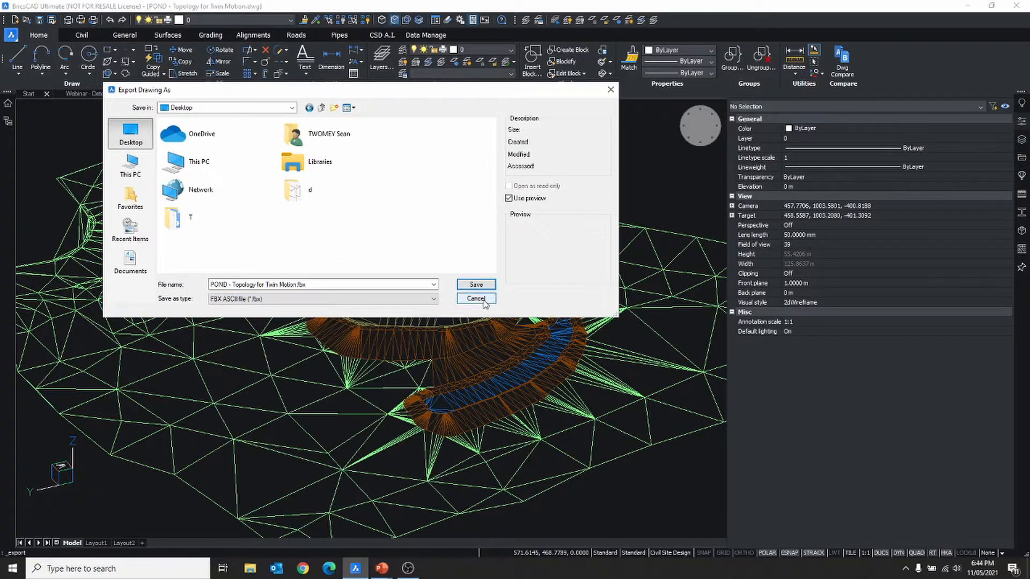
- Cancel the FBX export and close the Properties panel
left_click(475, 298)
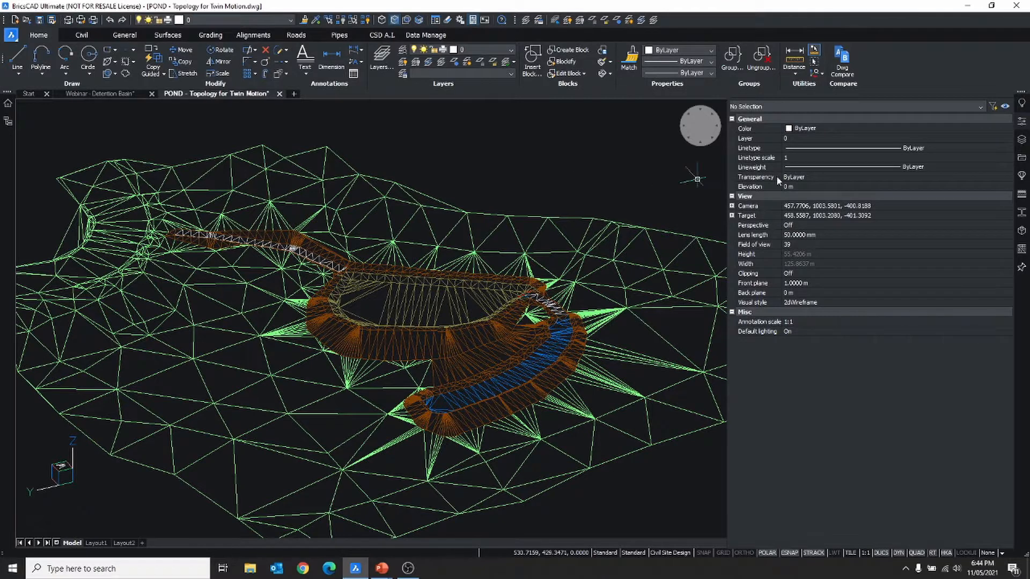
left_click(1022, 124)
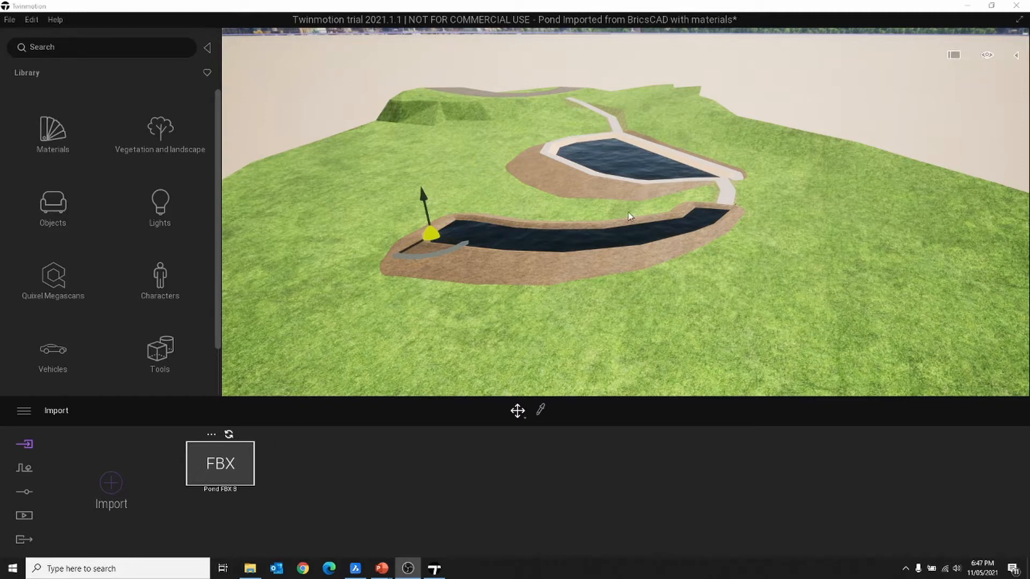
middle_click_drag(628, 212, 581, 160)
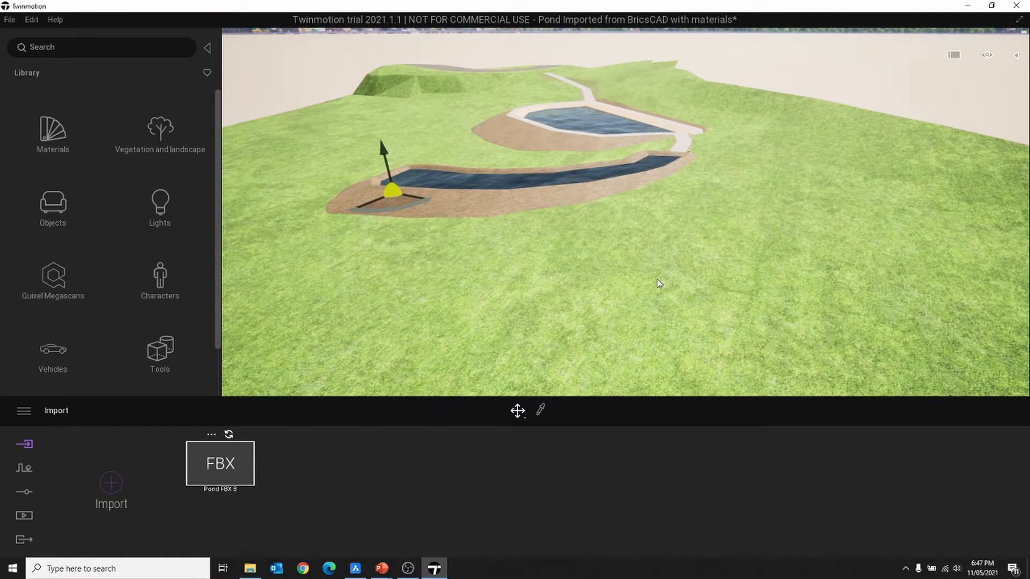
left_click(54, 137)
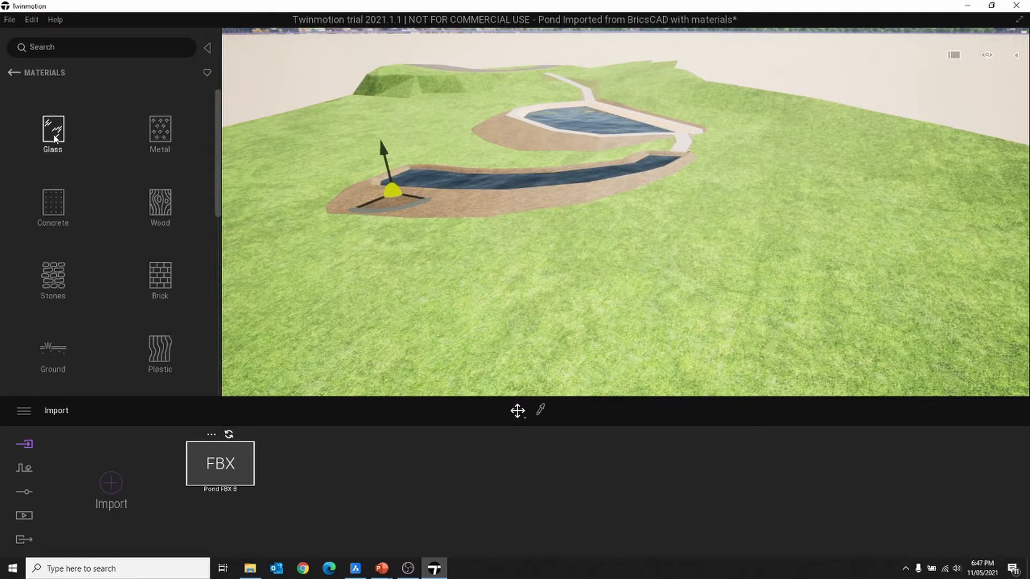
scroll(81, 231, "down", 3)
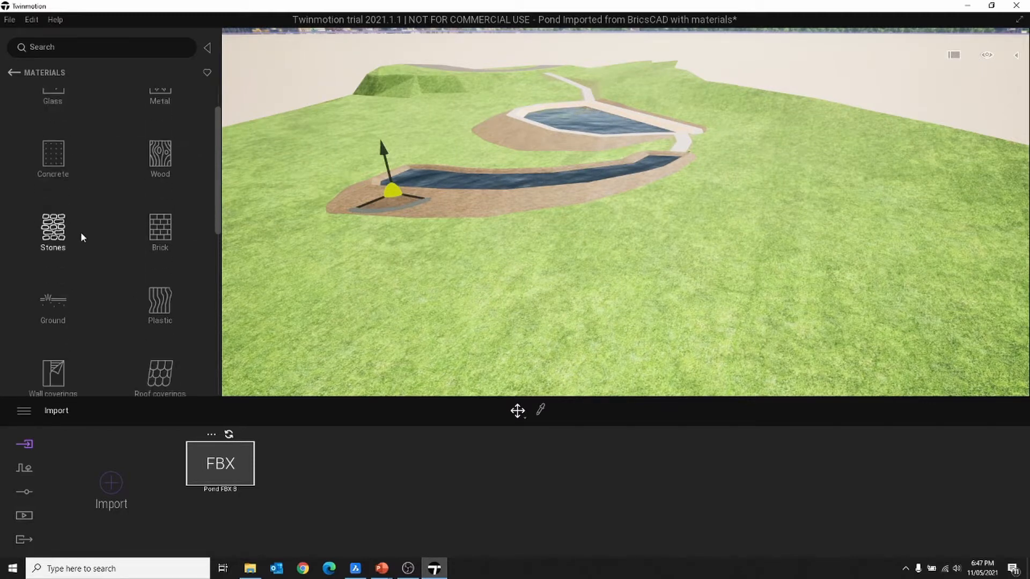
left_click(62, 273)
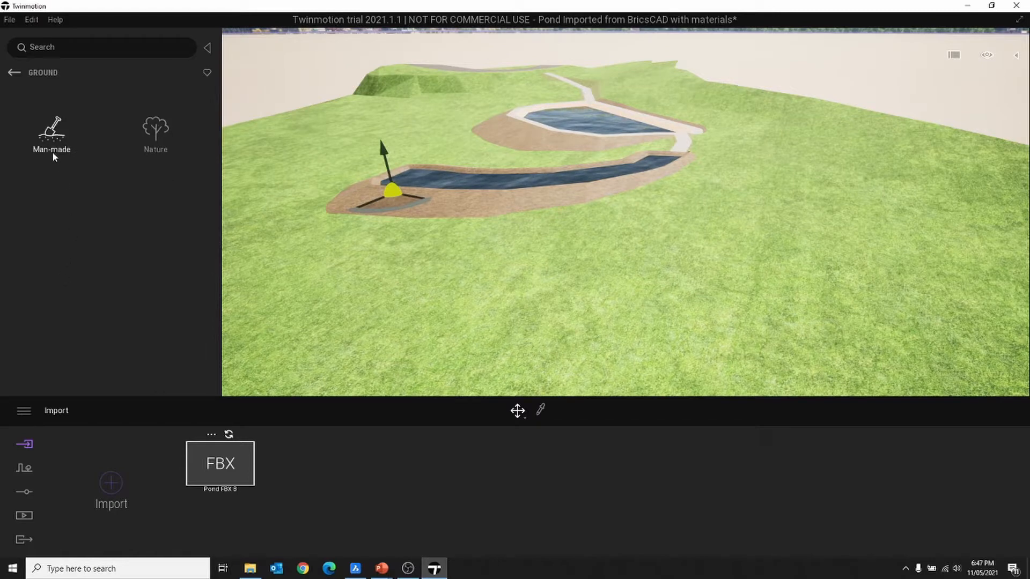
left_click(155, 140)
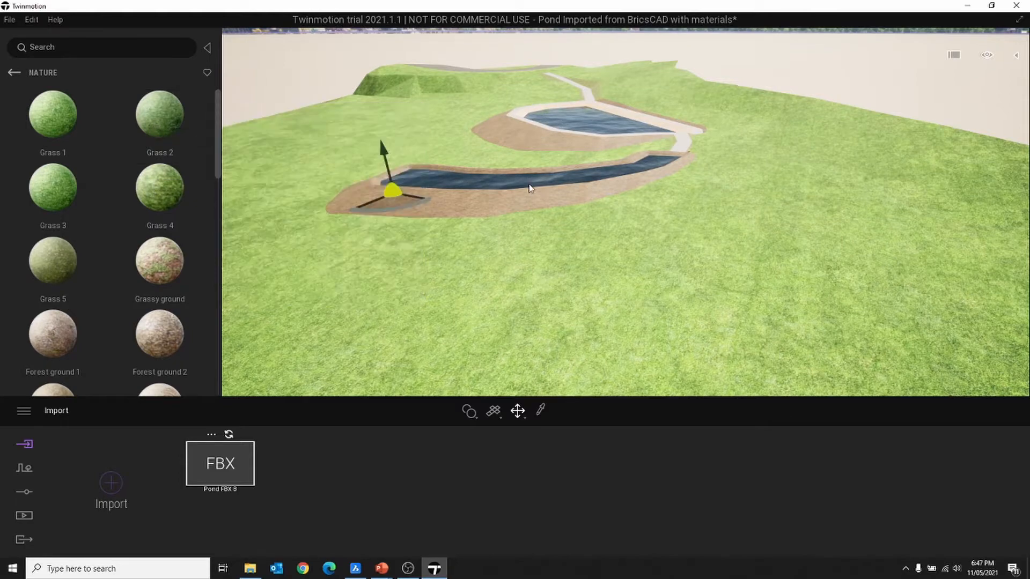
middle_click_drag(531, 188, 542, 186)
scroll(624, 178, "up", 5)
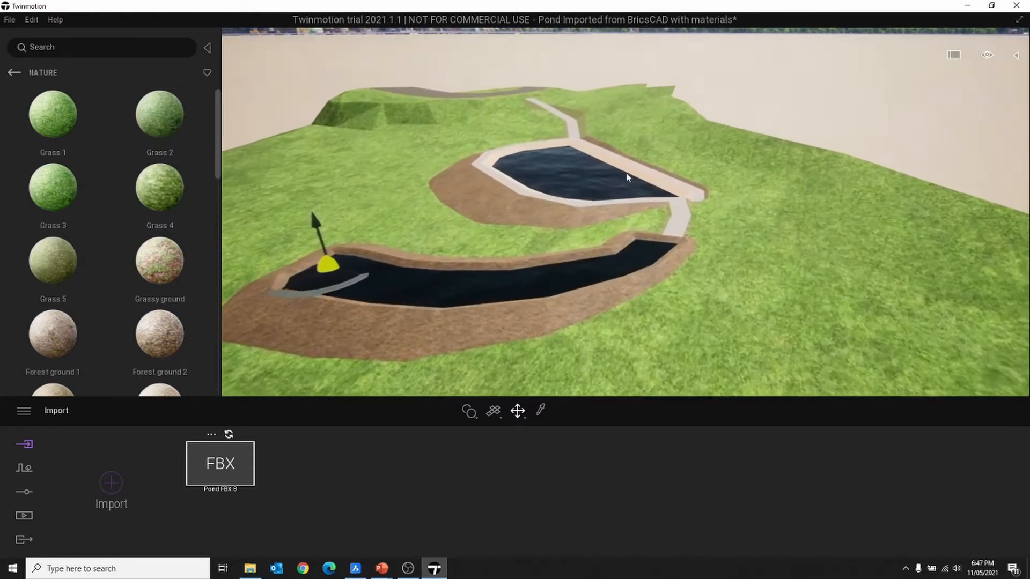
scroll(627, 174, "up", 3)
middle_click_drag(625, 173, 596, 247)
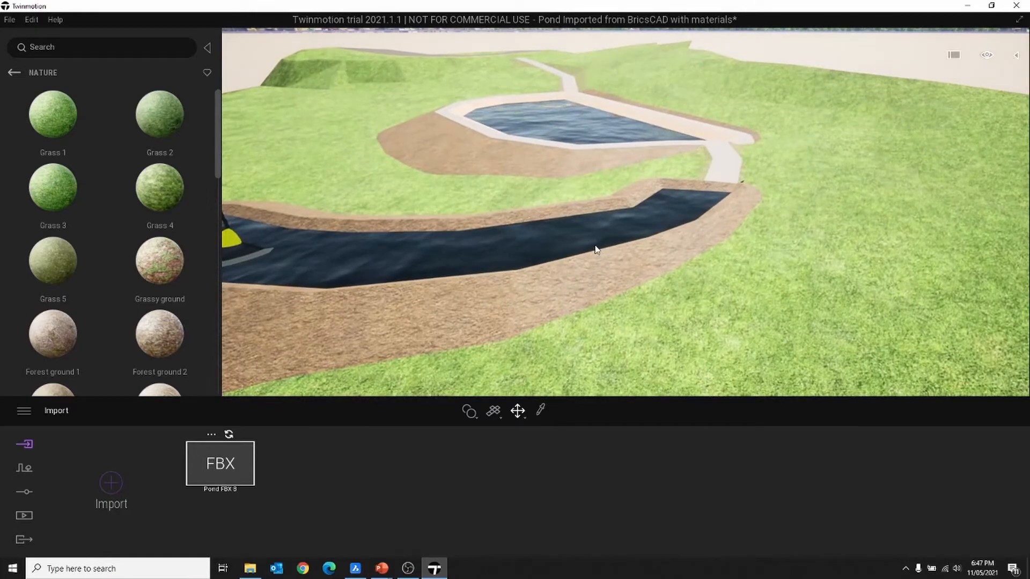
scroll(597, 232, "up", 6)
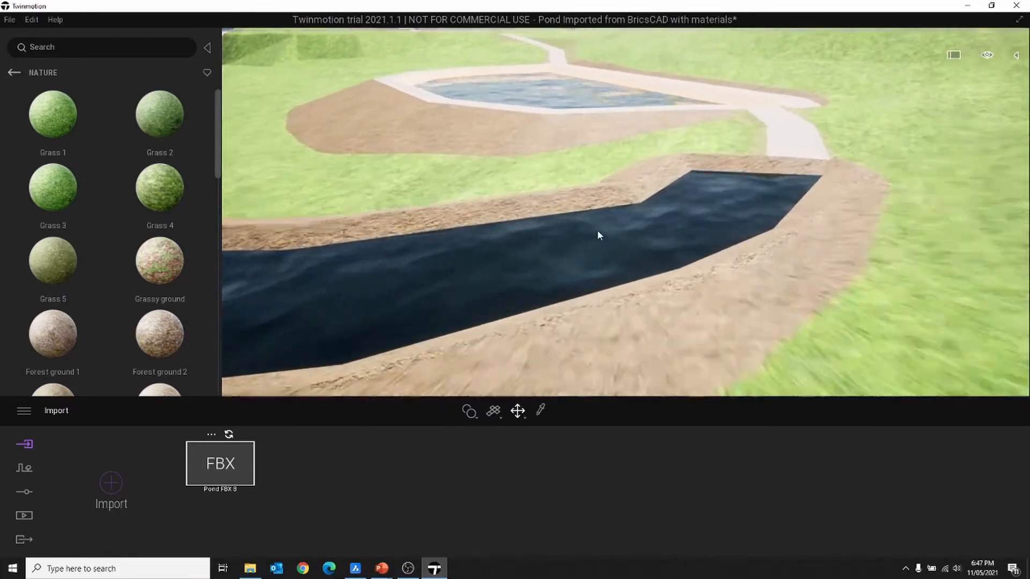
scroll(597, 232, "down", 8)
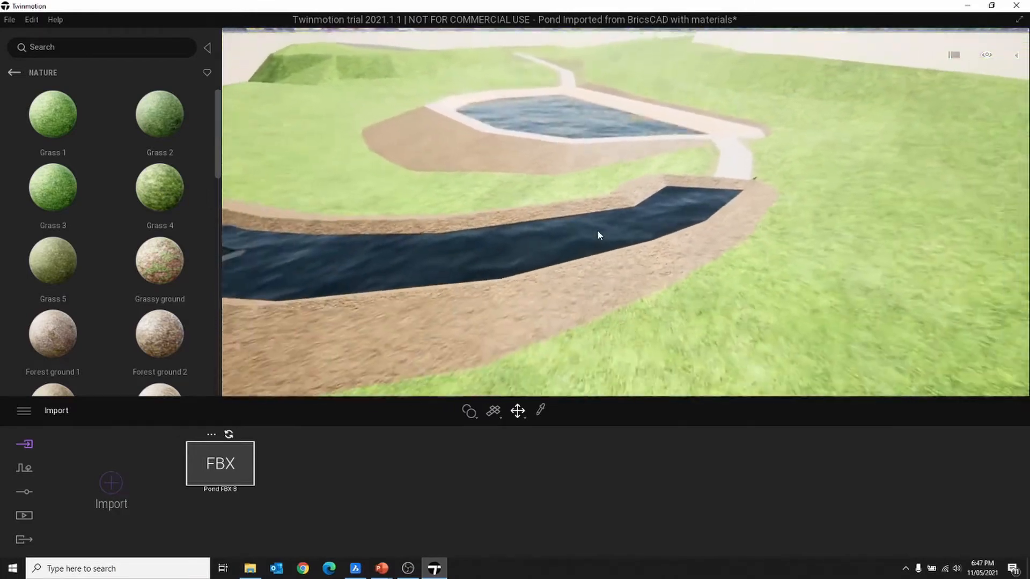
scroll(597, 232, "down", 4)
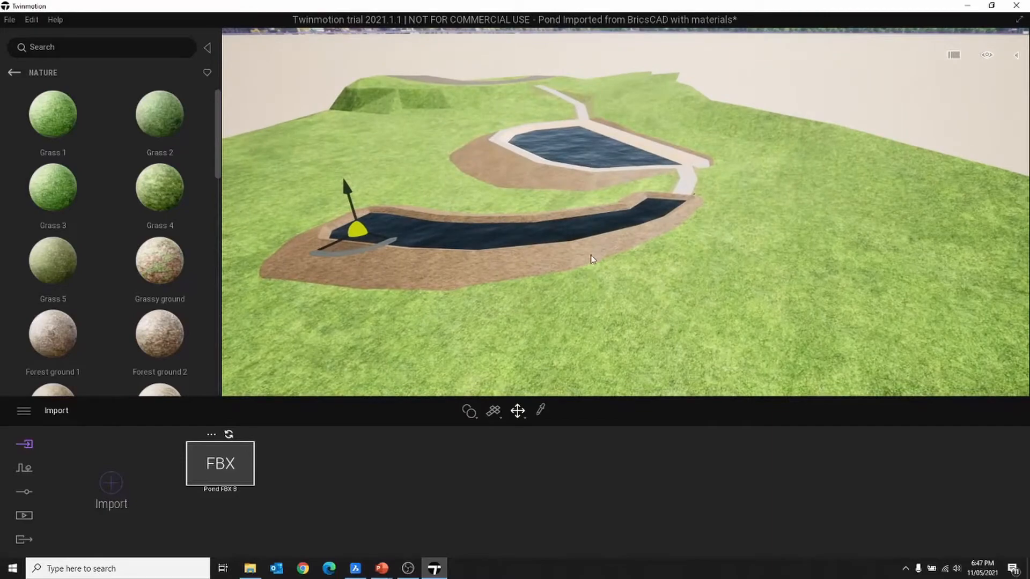
middle_click_drag(590, 256, 665, 243, "shift")
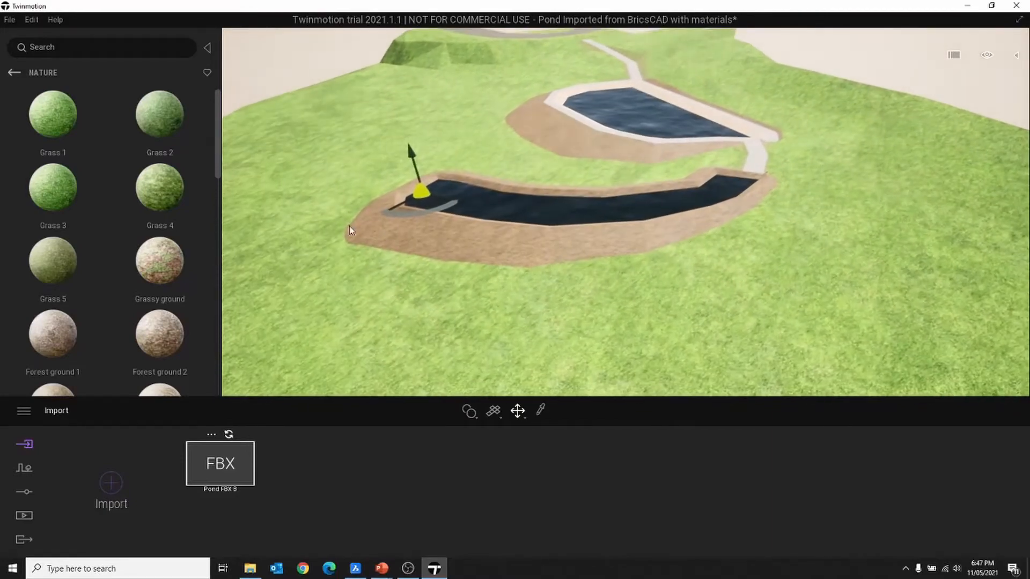
left_click(12, 74)
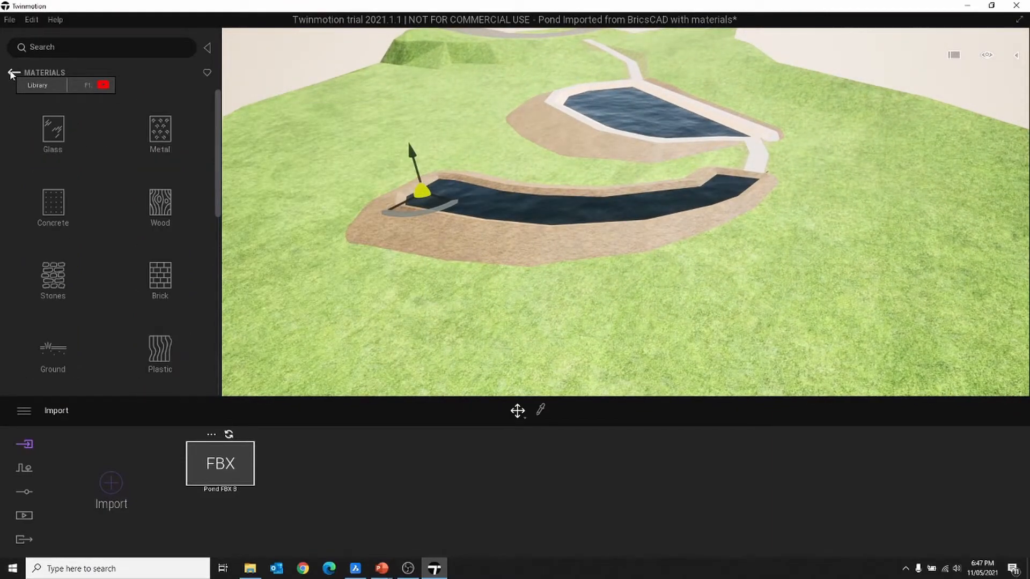
left_click(11, 74)
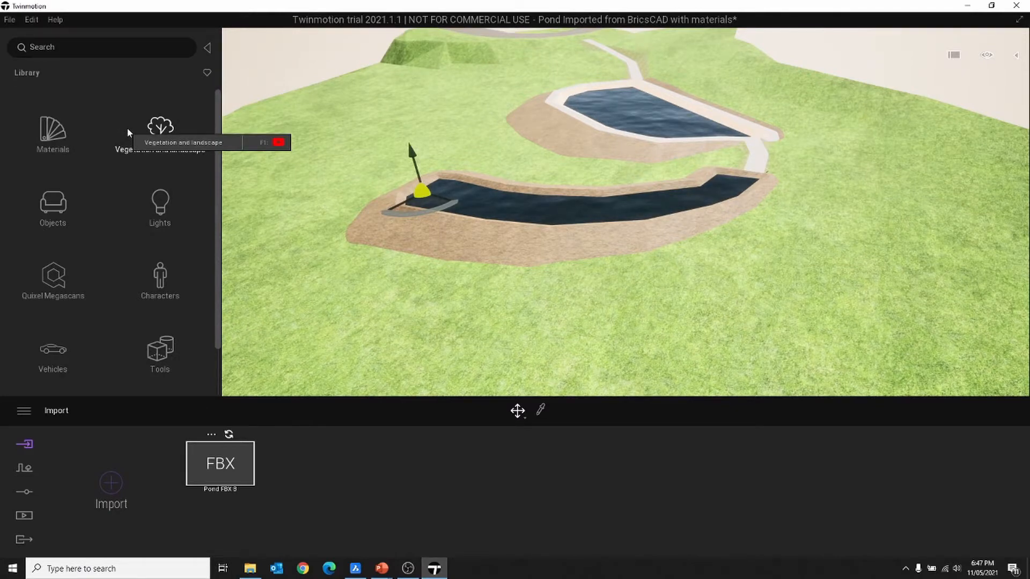
- Select the grass terrain and bring the view in close to the pond and hilltop
middle_click_drag(502, 76, 547, 236)
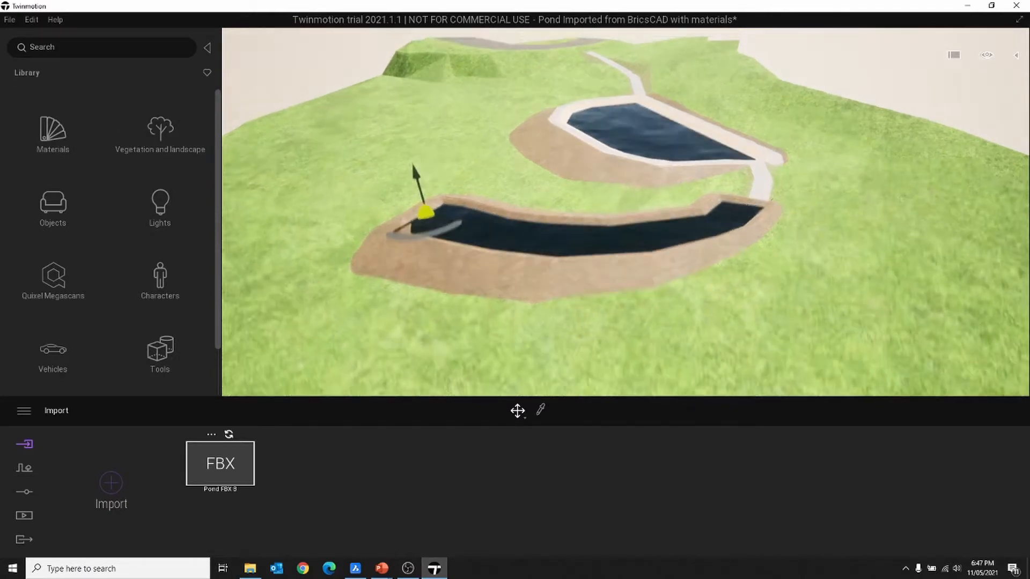
scroll(596, 157, "up", 5)
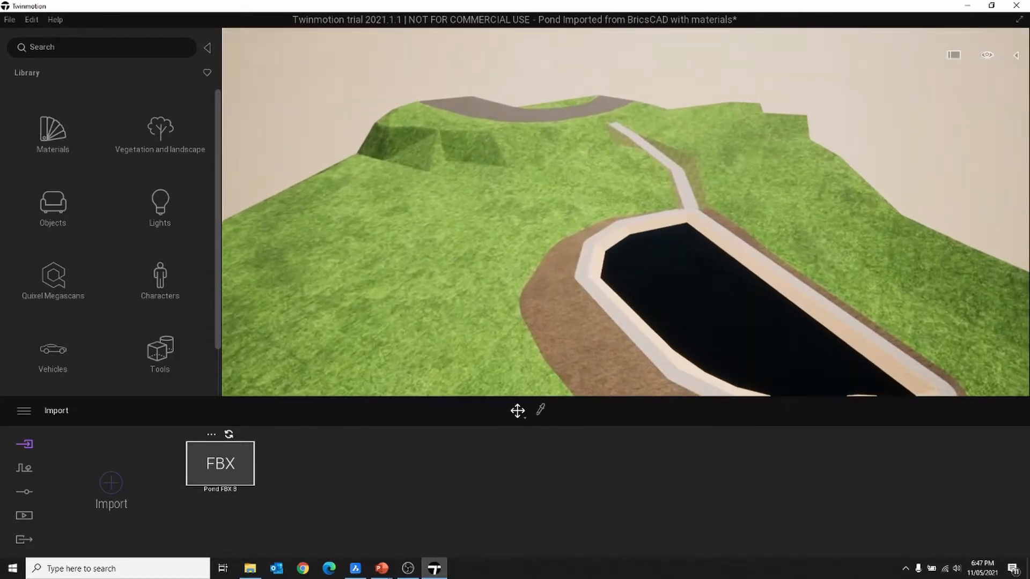
middle_click_drag(450, 126, 494, 196)
mouse_move(588, 260)
middle_mouse_down()
mouse_move(611, 260)
mouse_move(597, 262)
middle_mouse_up()
left_click(590, 241)
left_click_drag(591, 239, 542, 234)
middle_click_drag(385, 227, 461, 179)
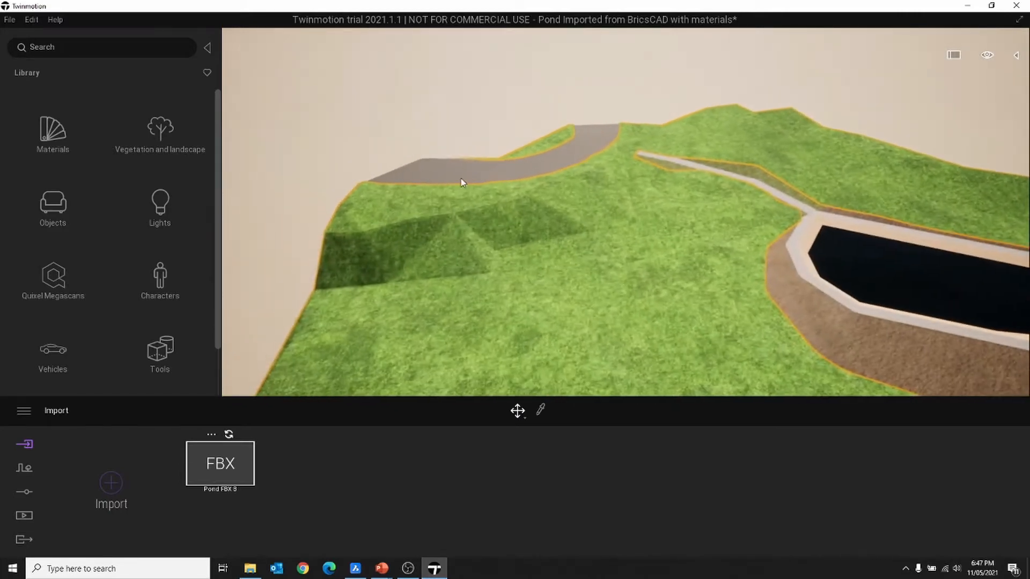
scroll(457, 187, "up", 2)
- Search the Vegetation and landscape > Trees library for 'Pine'
left_click(172, 146)
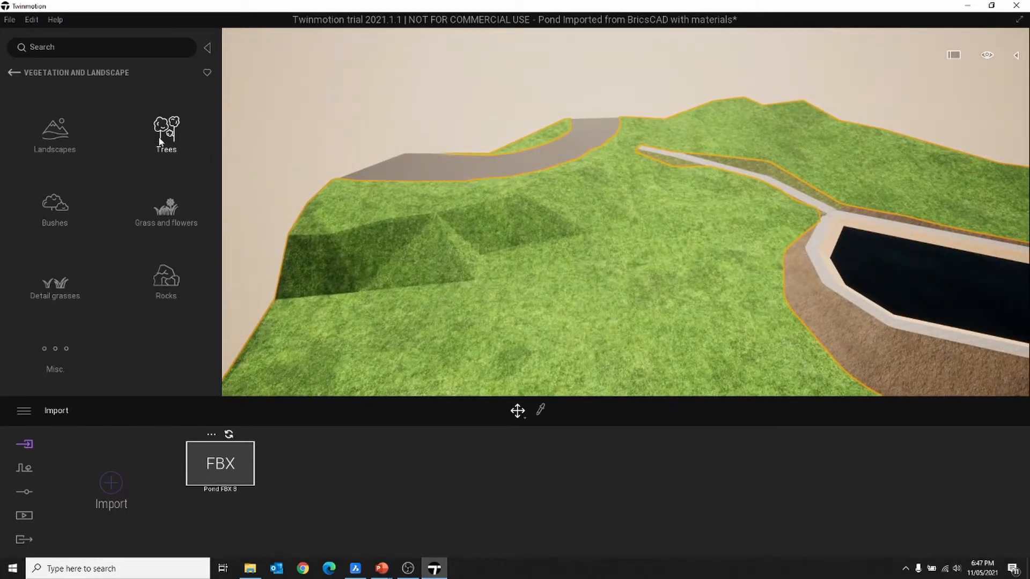
left_click(162, 136)
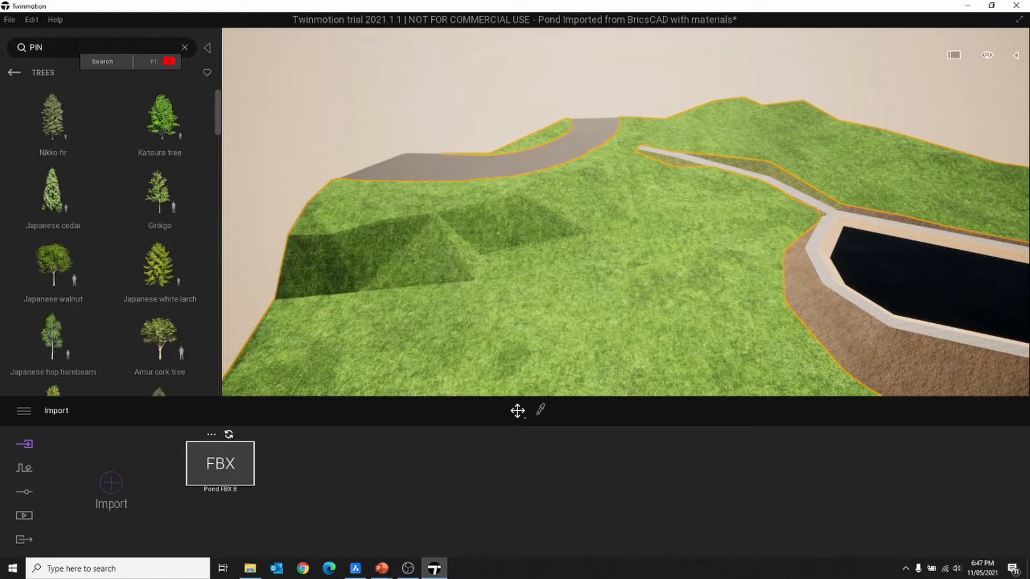
type("E")
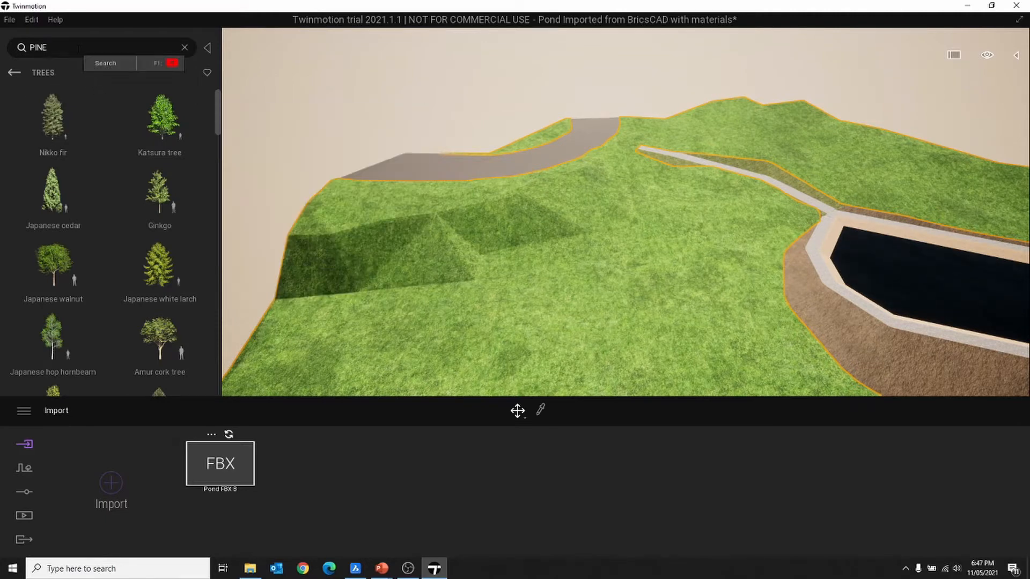
key("Return")
- Plant a row of five Austrian Pines along the hilltop
mouse_move(100, 141)
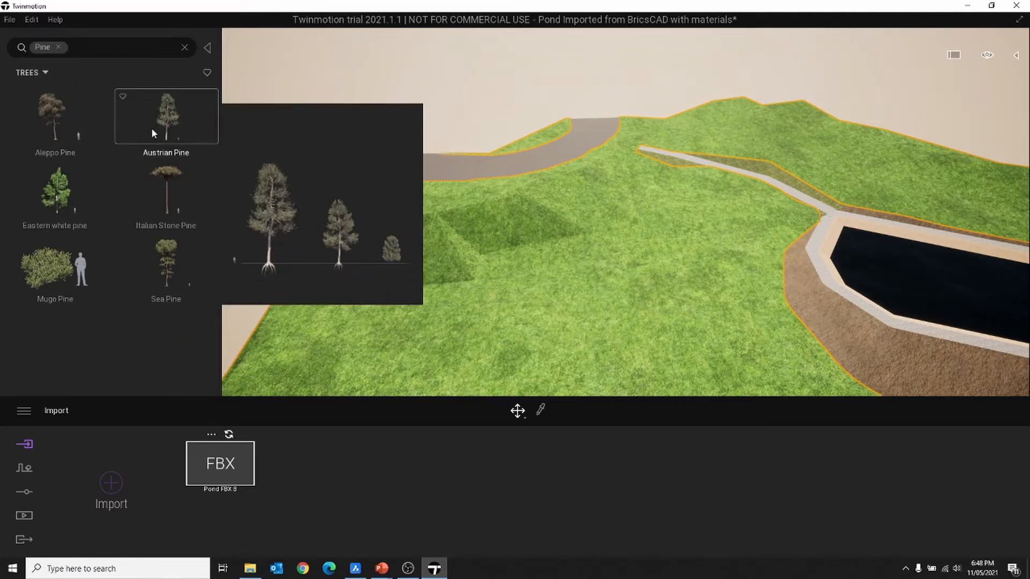
mouse_move(151, 127)
left_mouse_down()
mouse_move(553, 181)
mouse_move(637, 157)
mouse_move(528, 197)
mouse_move(339, 199)
mouse_move(401, 219)
left_mouse_up()
key("Escape")
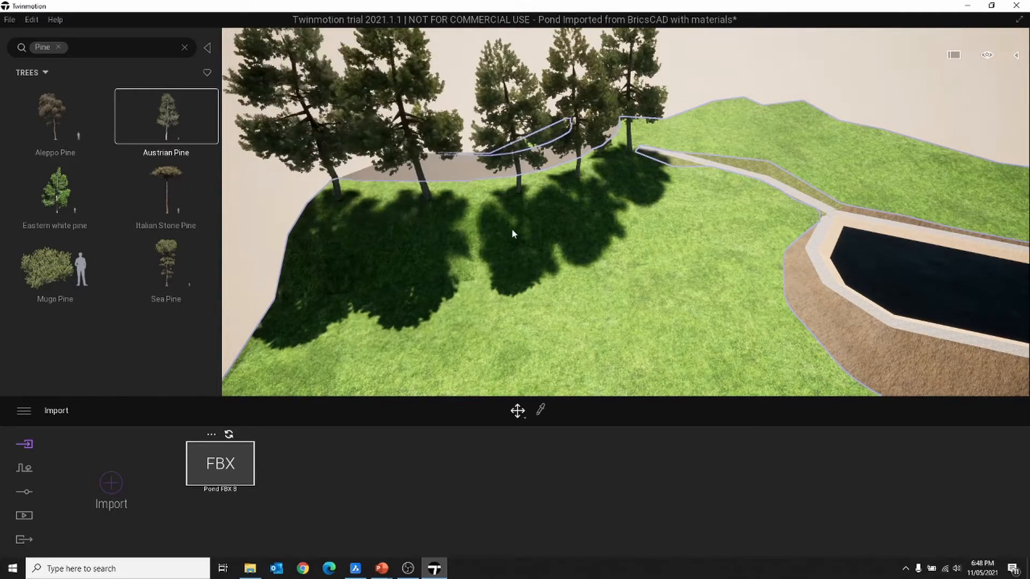
- Set the middle Austrian Pine's age to 41%, making it about 13.7m tall
mouse_move(600, 275)
middle_mouse_down("shift")
mouse_move(600, 228)
mouse_move(550, 215)
mouse_move(502, 162)
middle_mouse_up("shift")
left_click(502, 162)
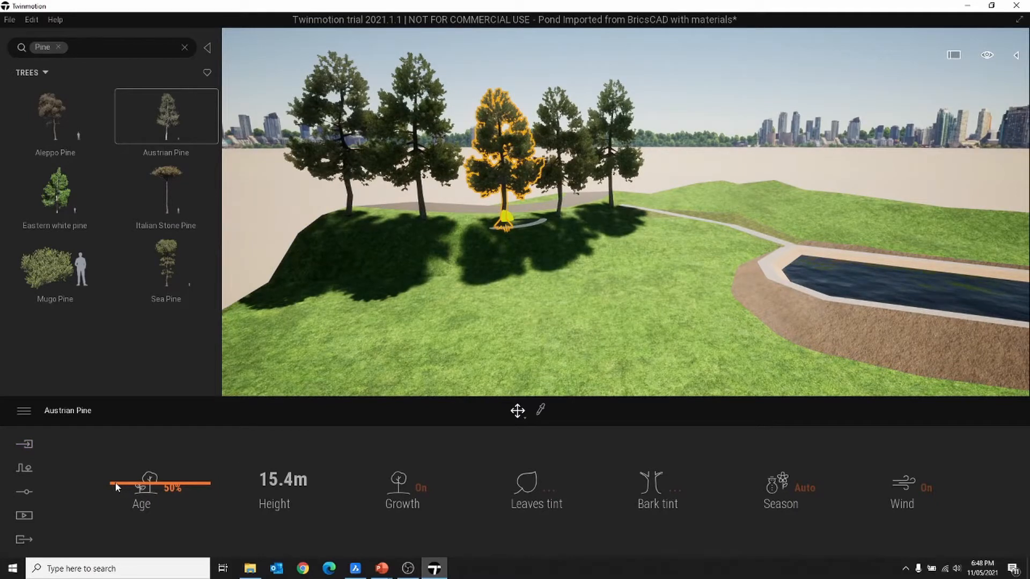
left_click_drag(115, 482, 113, 509)
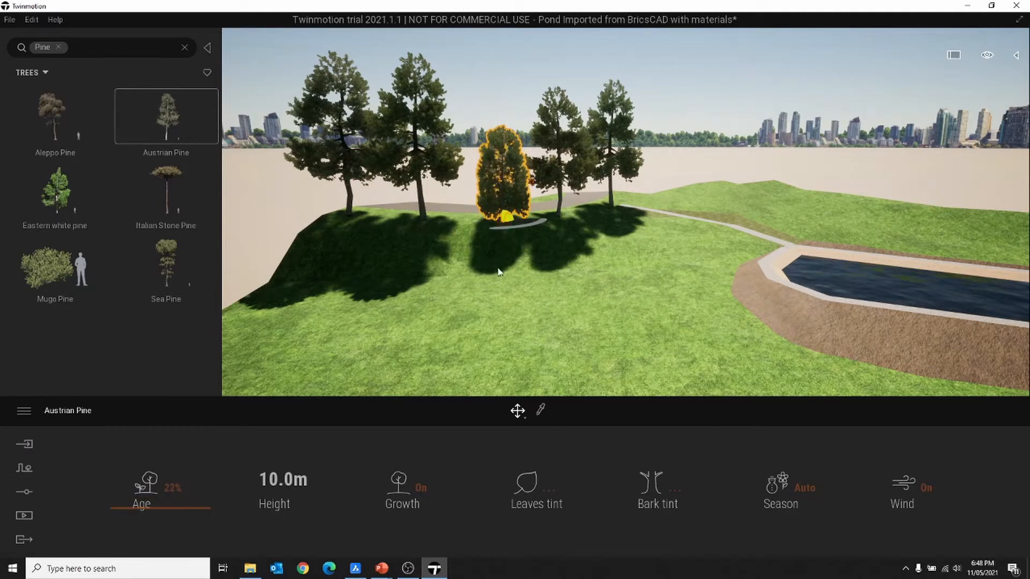
left_click_drag(113, 506, 97, 485)
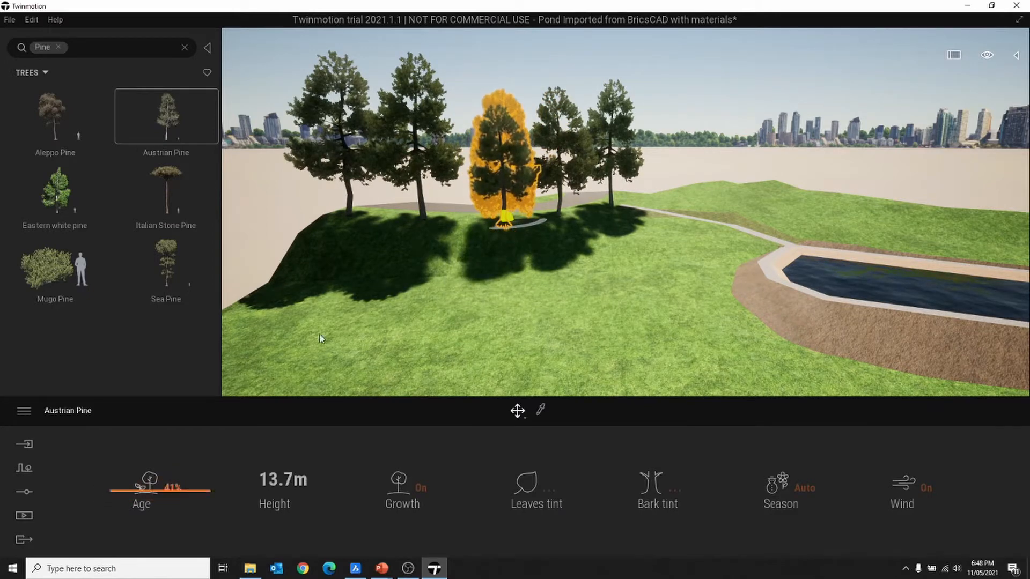
left_click(704, 108)
- Fly the camera over the hill and in among the Austrian Pines
scroll(596, 129, "up", 2)
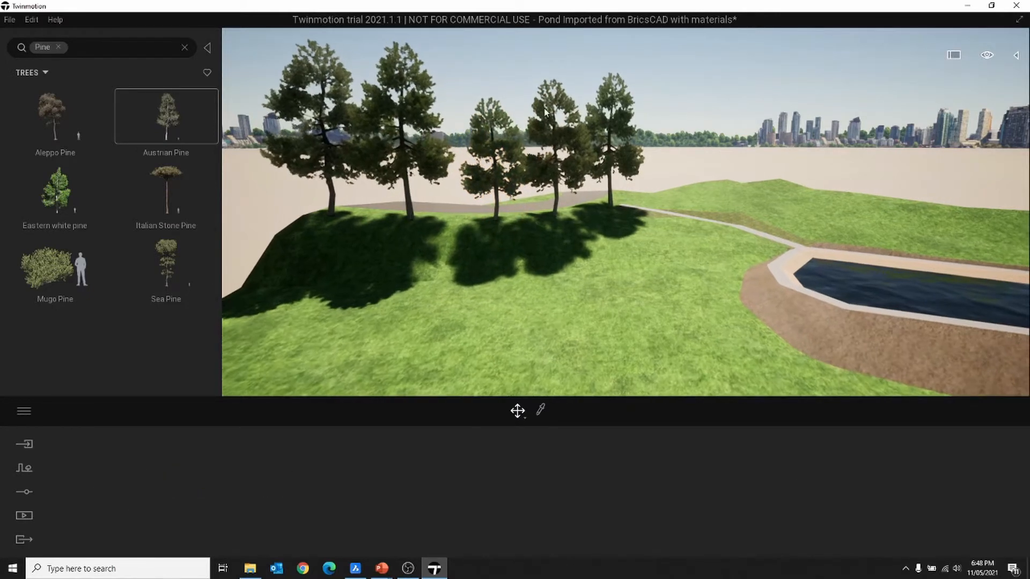
middle_click_drag(596, 129, 620, 147, "shift")
key("w")
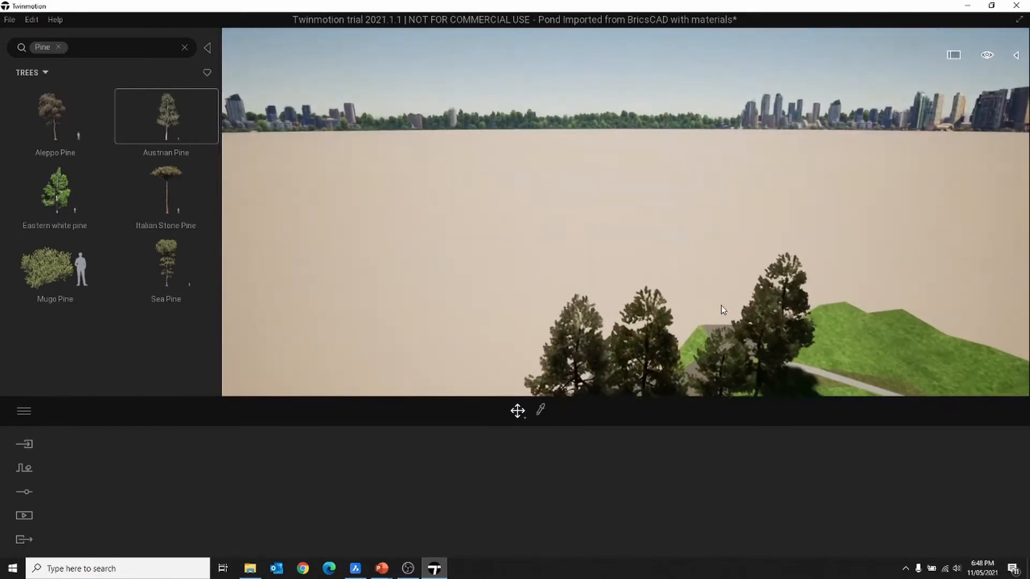
middle_click_drag(720, 305, 705, 198)
scroll(585, 246, "up", 2)
scroll(585, 245, "up", 3)
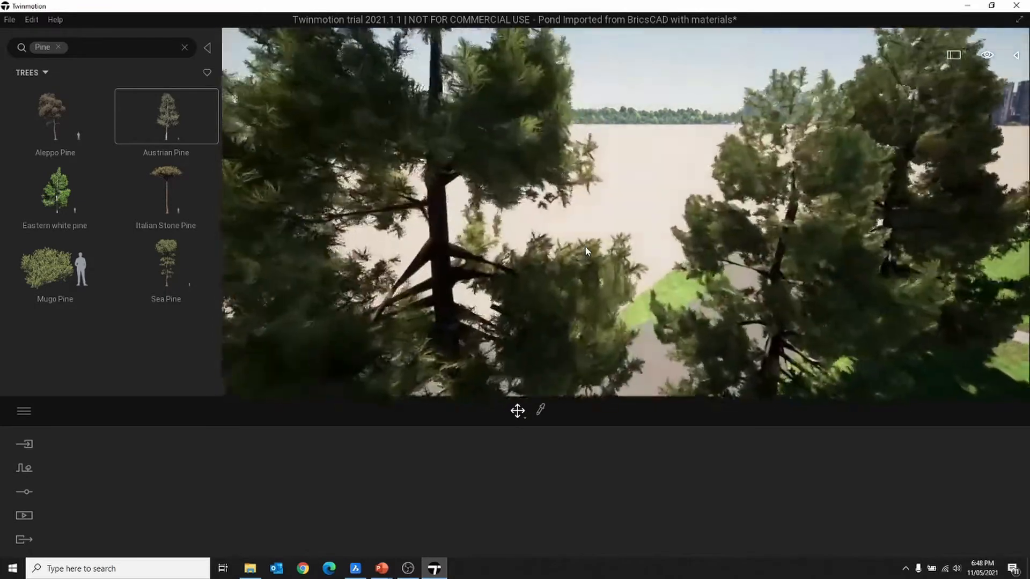
scroll(585, 246, "down", 3)
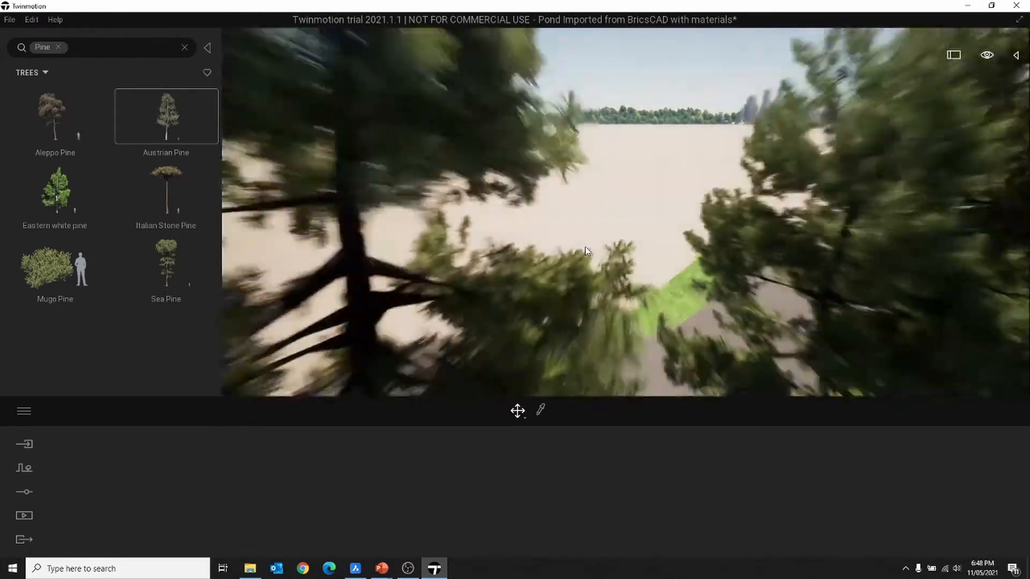
scroll(584, 246, "down", 3)
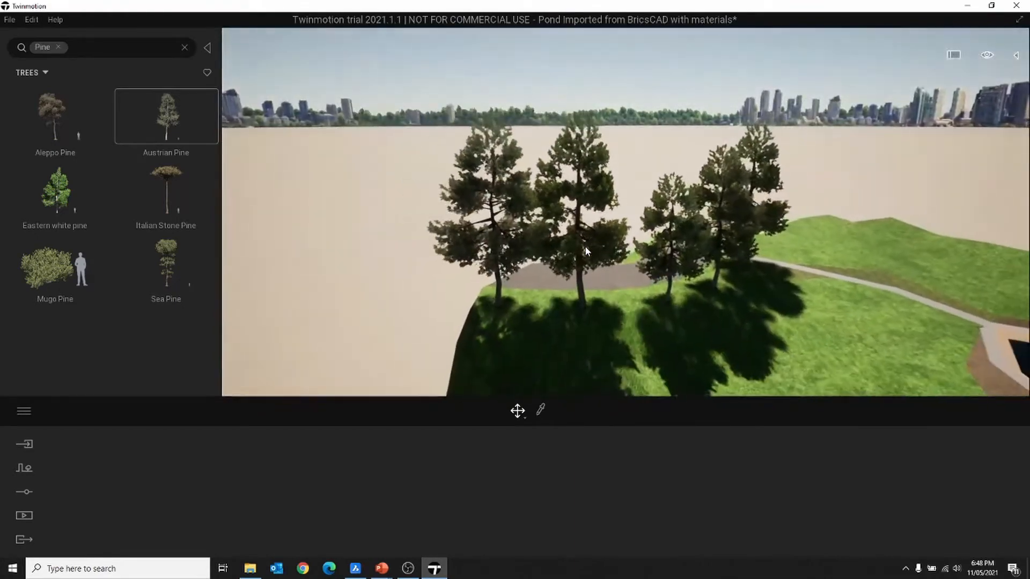
- Pull back and rotate to frame the pine-topped hill with both ponds
middle_click_drag(584, 246, 760, 313)
scroll(761, 314, "down", 3)
scroll(764, 313, "down", 5)
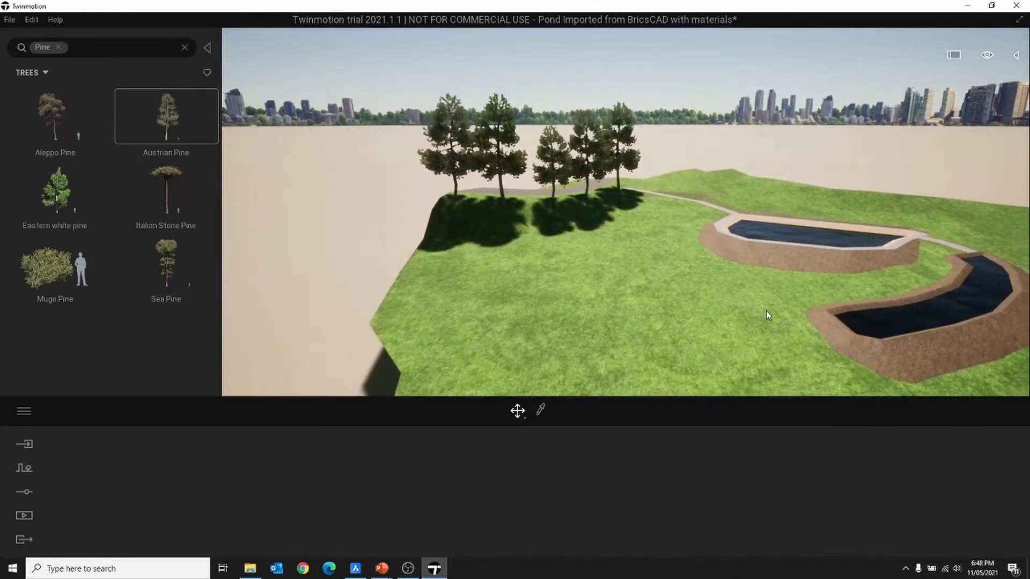
scroll(767, 311, "down", 2)
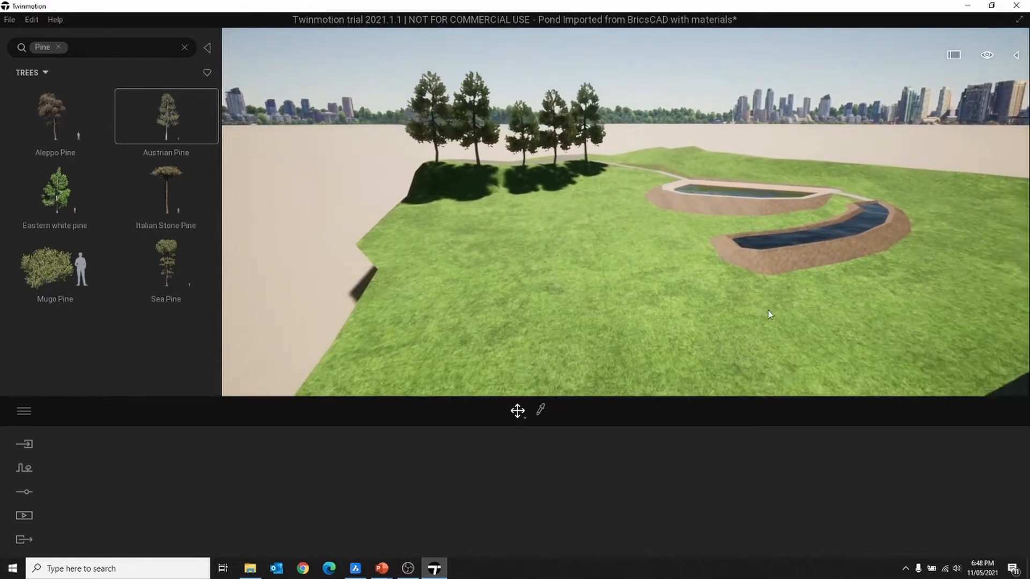
middle_click_drag(768, 310, 806, 304)
right_click_drag(807, 305, 852, 295)
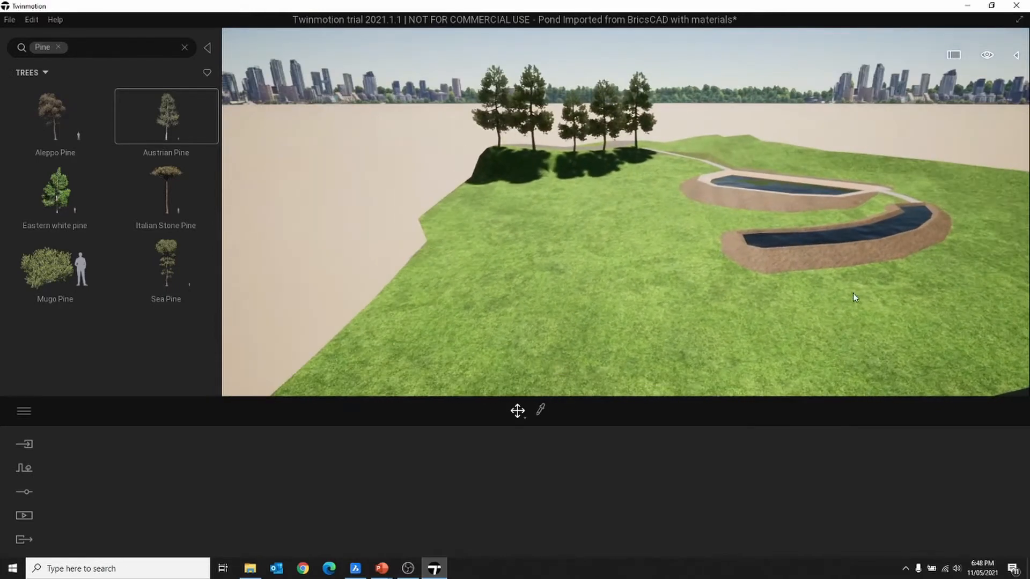
middle_click_drag(853, 295, 854, 297)
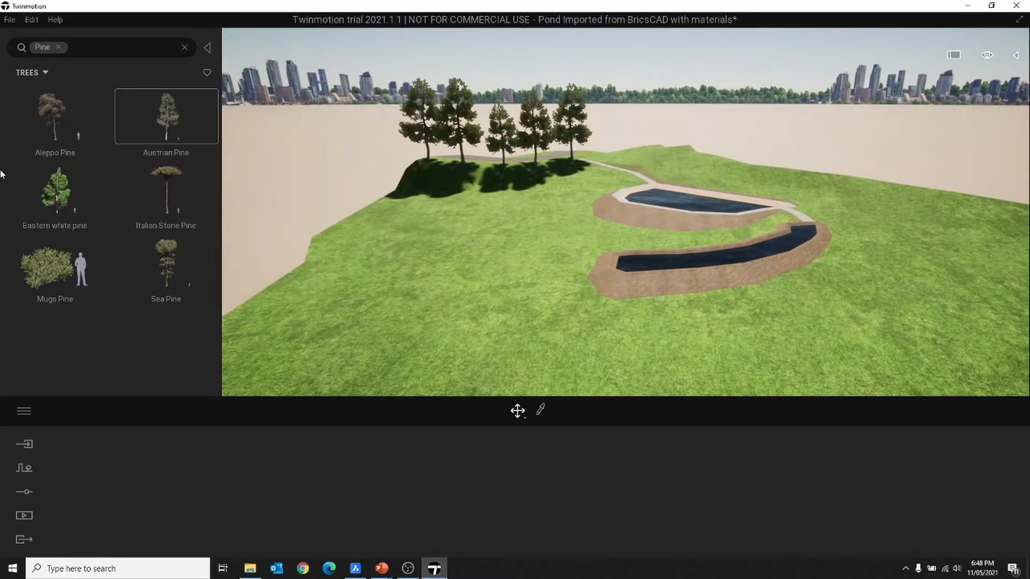
- Clear the Pine search, return to Vegetation and landscape, and show the Context tools
left_click(185, 47)
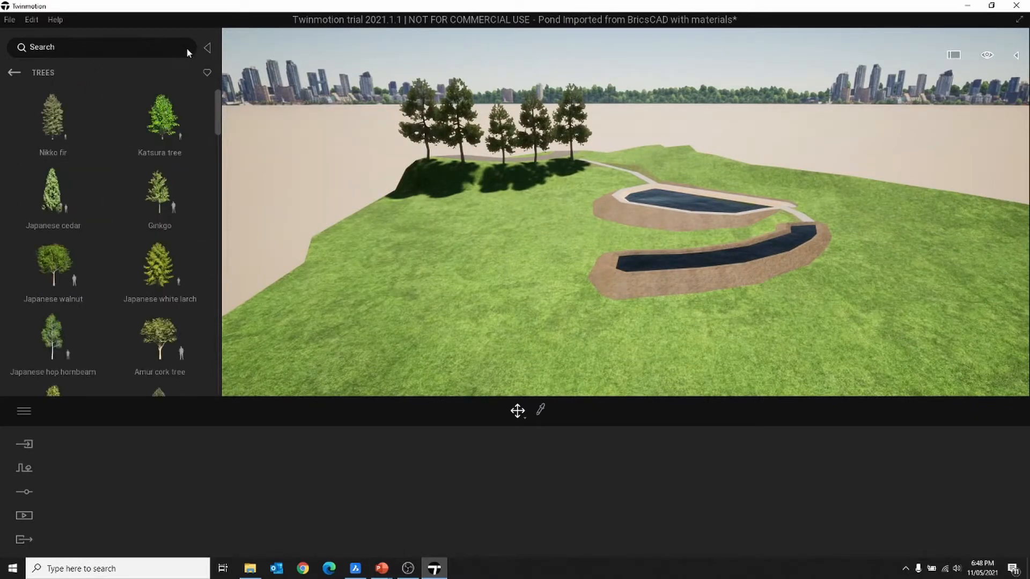
left_click(16, 73)
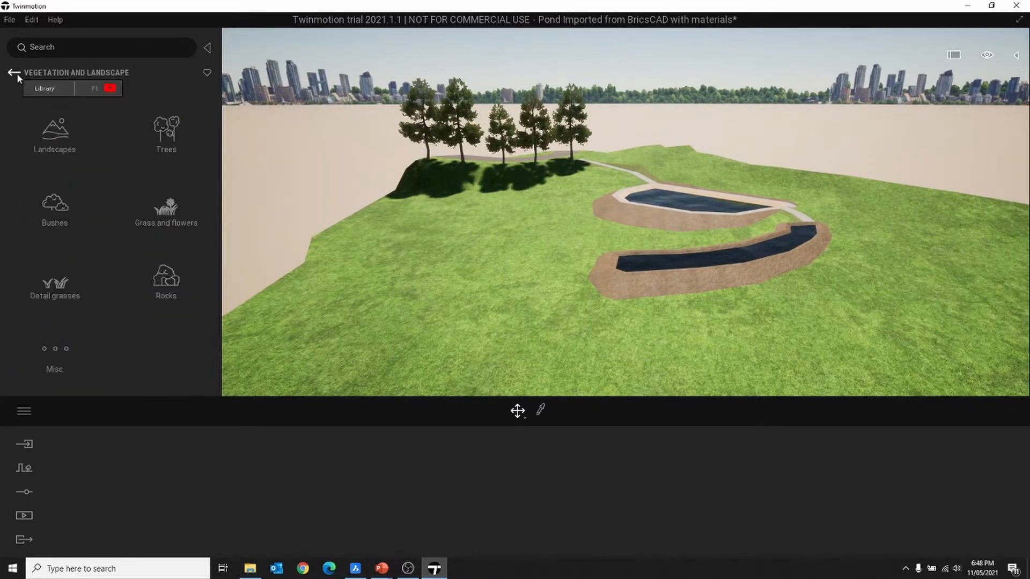
left_click(15, 73)
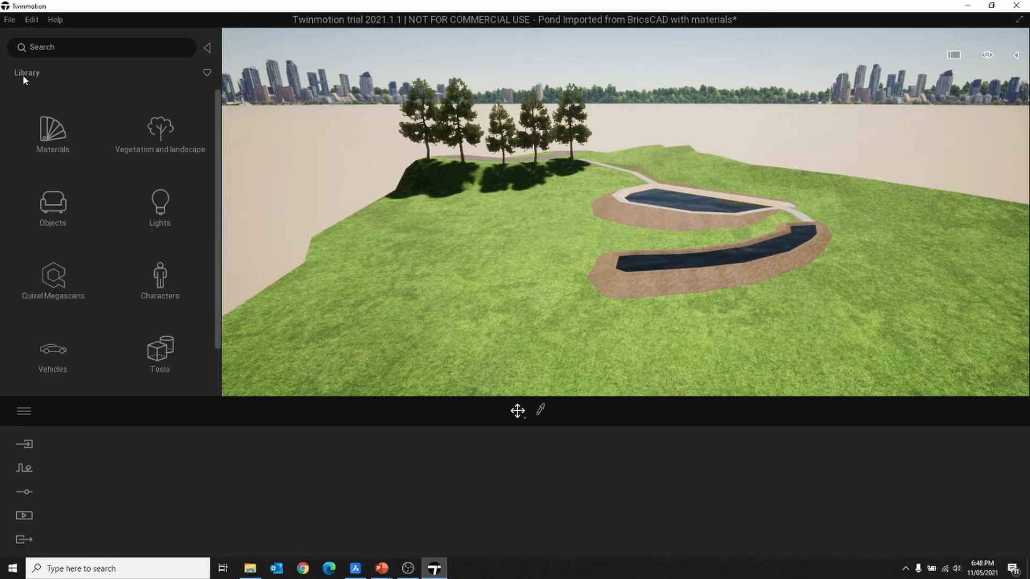
left_click(144, 137)
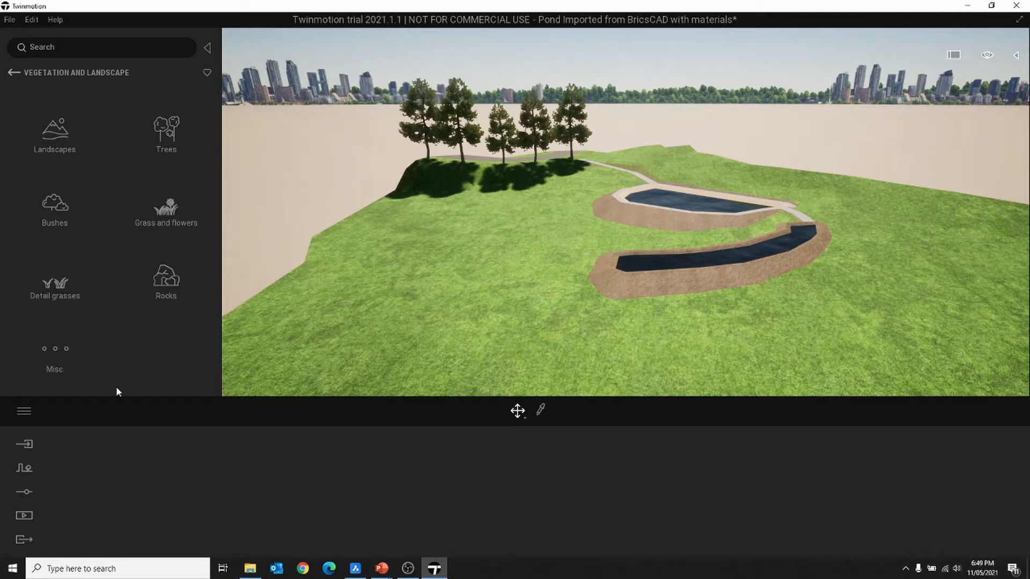
left_click(27, 471)
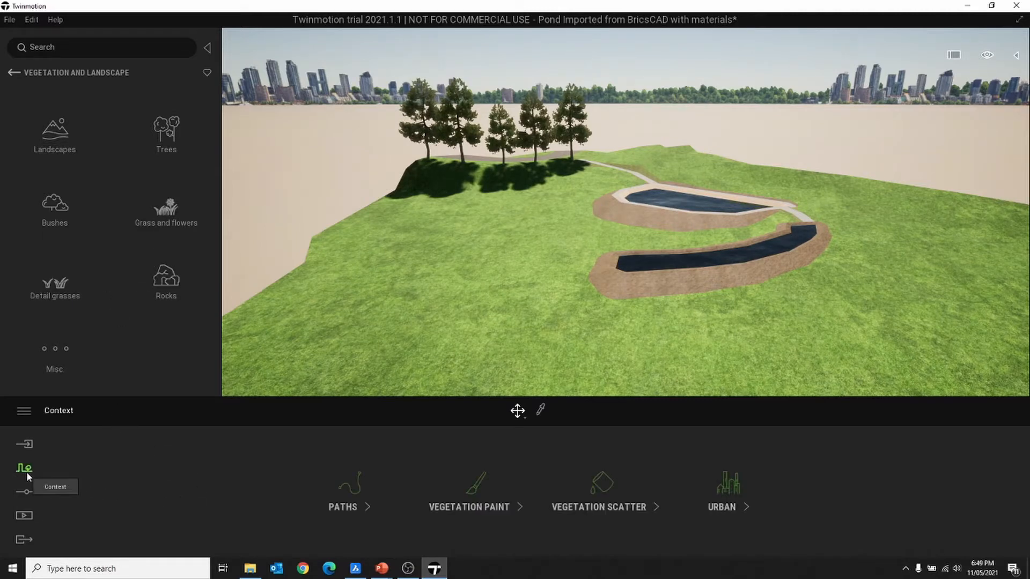
- Add Bush base 1, Rhapis excelsa 2 and Boston fern 2 to the Vegetation paint set
left_click(482, 507)
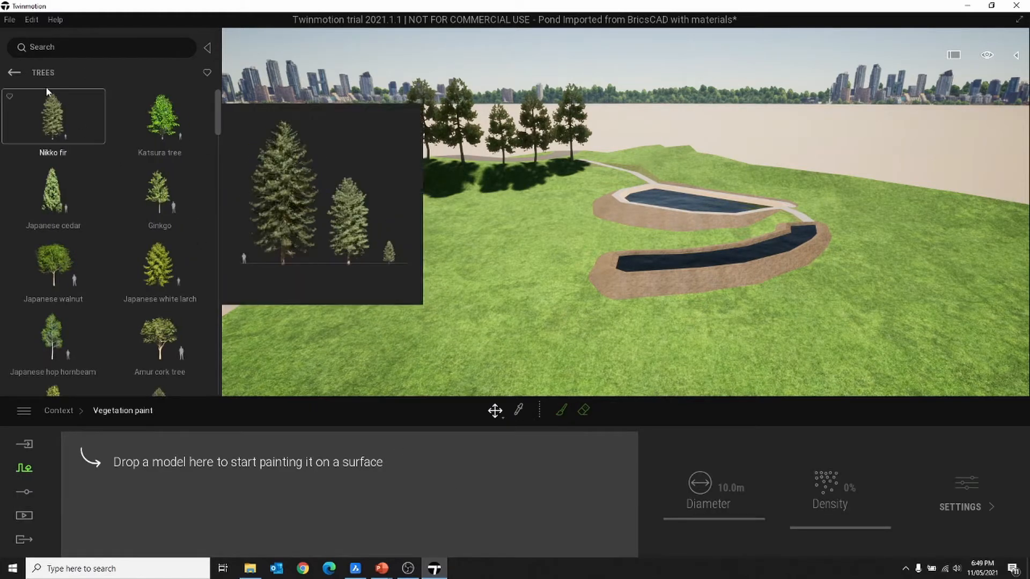
left_click(15, 73)
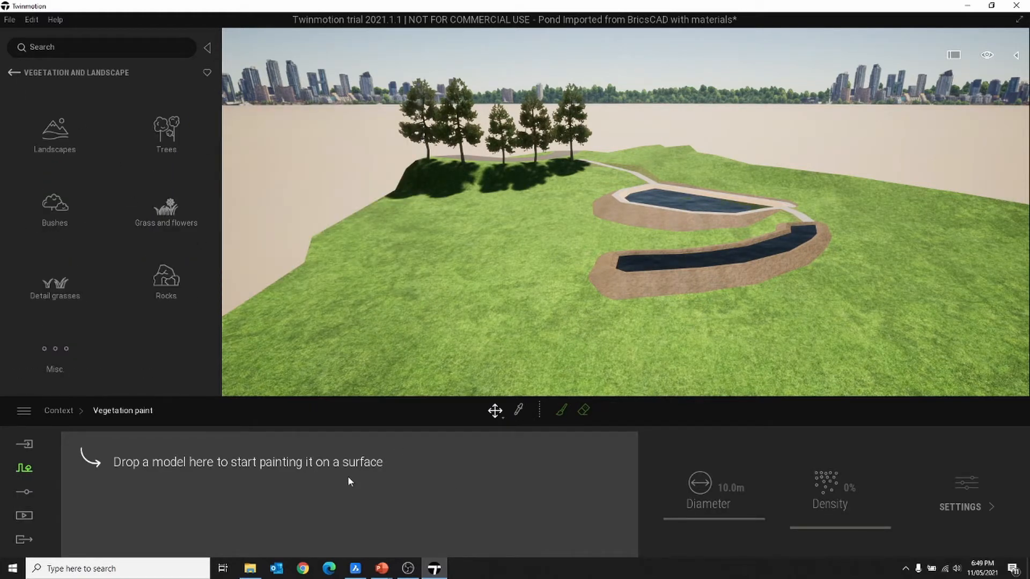
left_click(55, 211)
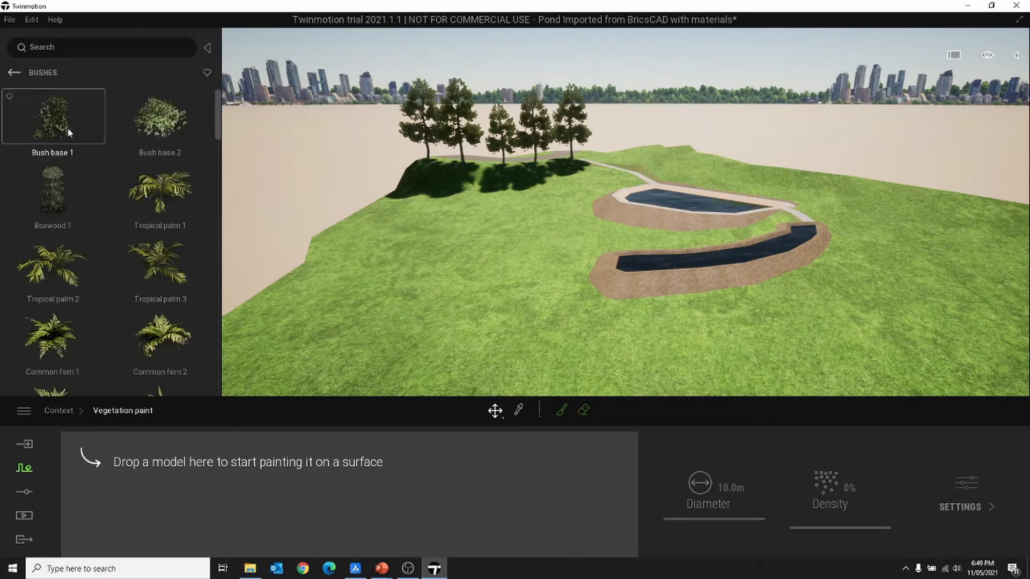
mouse_move(68, 127)
left_mouse_down()
mouse_move(128, 462)
mouse_move(151, 452)
left_mouse_up()
scroll(142, 272, "down", 5)
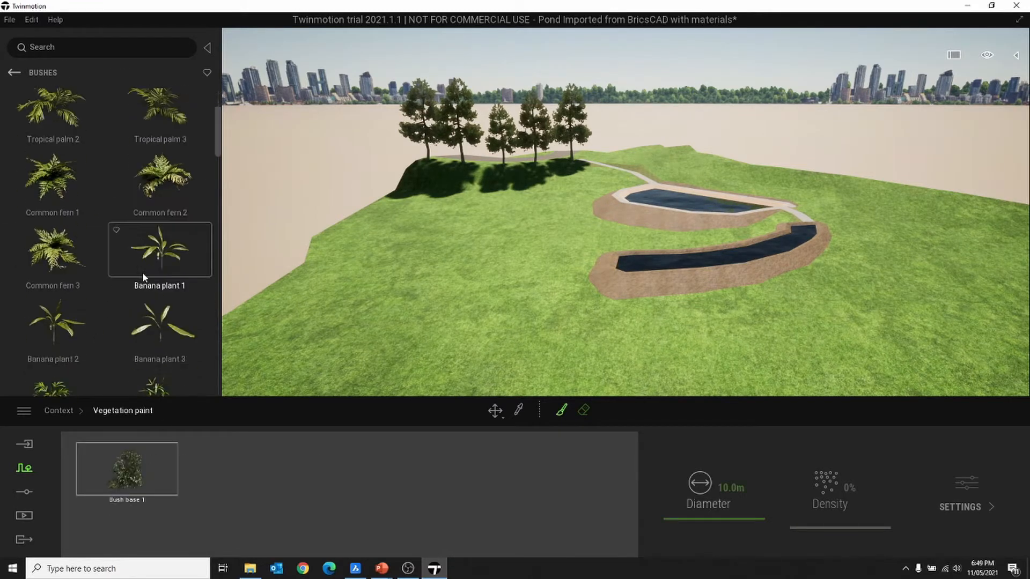
mouse_move(159, 249)
left_mouse_down()
mouse_move(242, 506)
mouse_move(231, 472)
left_mouse_up()
scroll(128, 295, "down", 5)
scroll(127, 305, "down", 1)
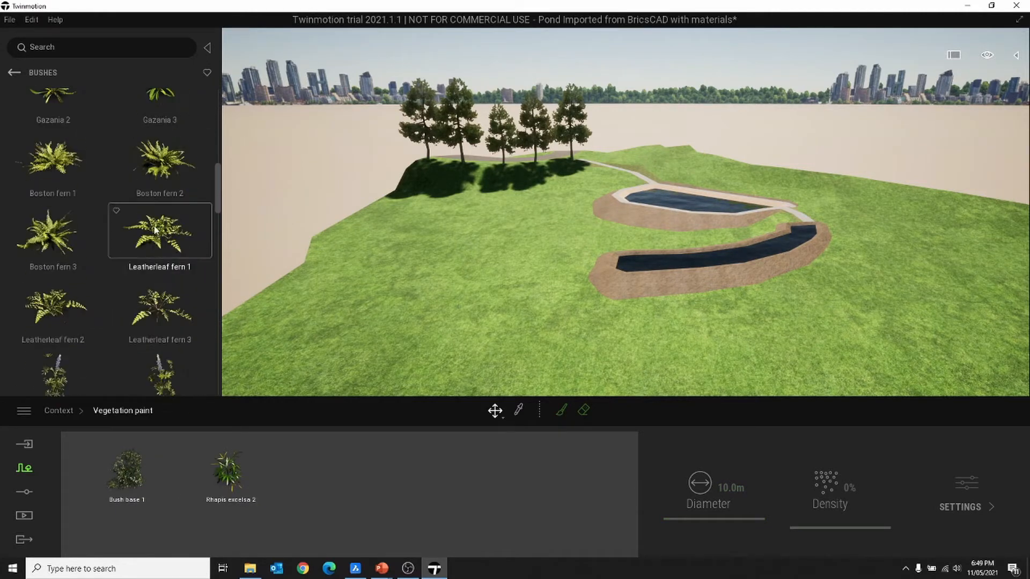
mouse_move(158, 157)
left_mouse_down()
mouse_move(226, 413)
mouse_move(300, 483)
left_mouse_up()
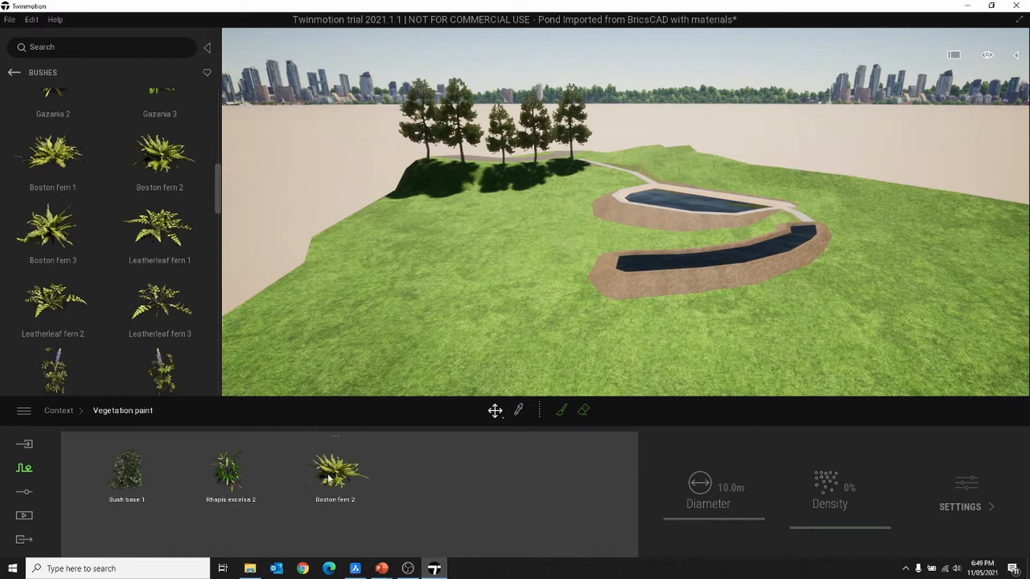
- Select all three plants, set paint density to 9%, and ready the brush
left_click(329, 479)
left_click(133, 477, "shift")
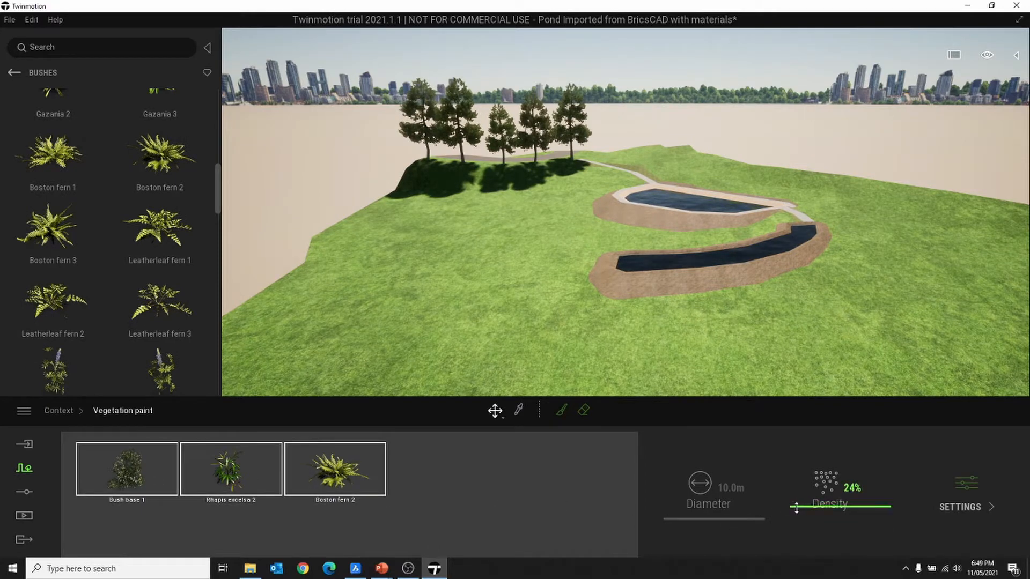
left_click_drag(797, 516, 797, 521)
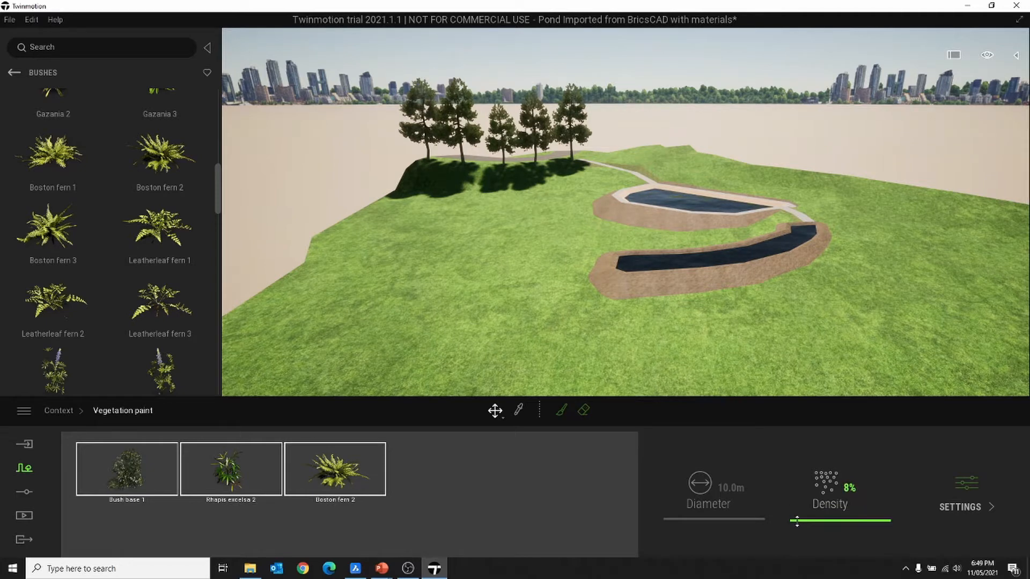
left_click(562, 412)
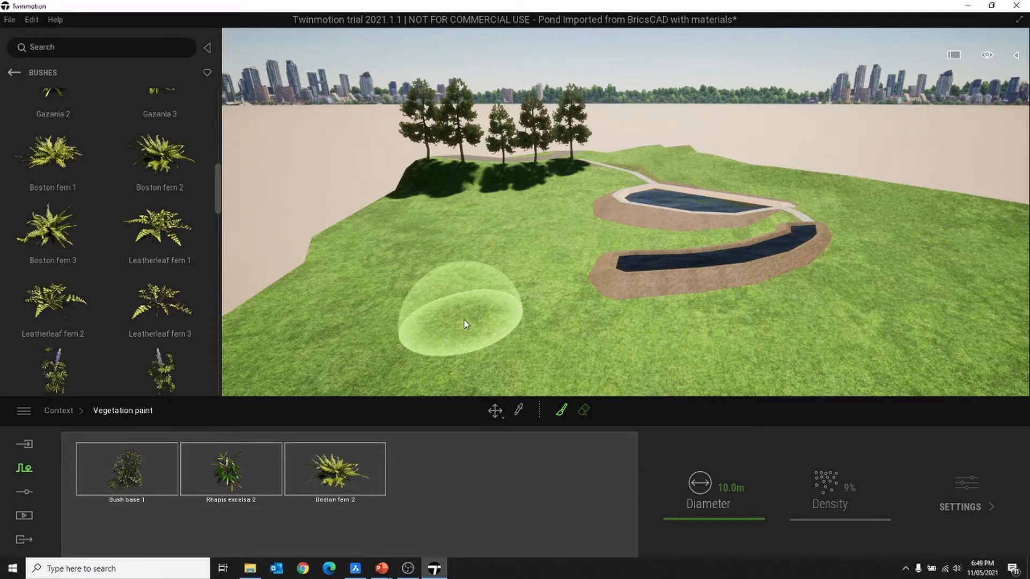
- Widen the brush to 16.6m and paint bushes and ferns across the slopes below the ponds
mouse_move(674, 519)
left_mouse_down()
mouse_move(664, 516)
mouse_move(680, 513)
left_mouse_up()
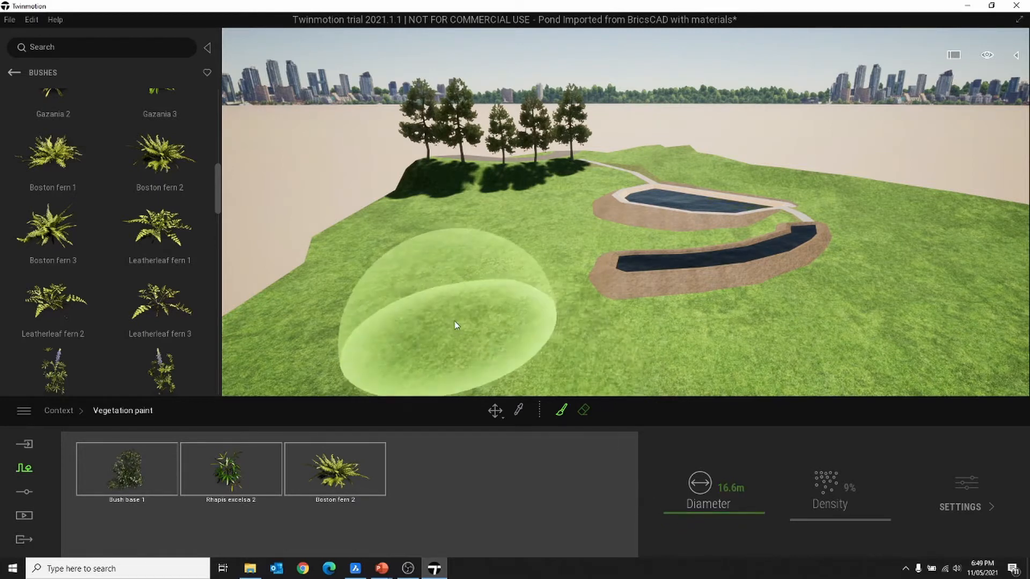
mouse_move(460, 281)
left_mouse_down()
mouse_move(388, 310)
mouse_move(452, 346)
mouse_move(460, 340)
mouse_move(354, 327)
mouse_move(696, 331)
mouse_move(832, 308)
mouse_move(928, 244)
mouse_move(885, 276)
mouse_move(413, 220)
mouse_move(439, 300)
mouse_move(461, 309)
left_mouse_up()
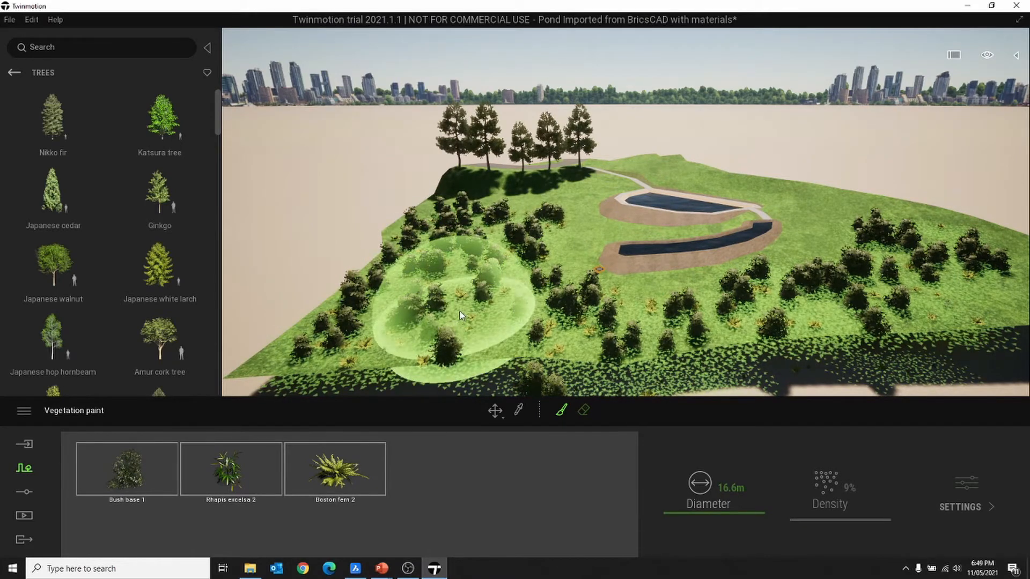
scroll(491, 303, "up", 3)
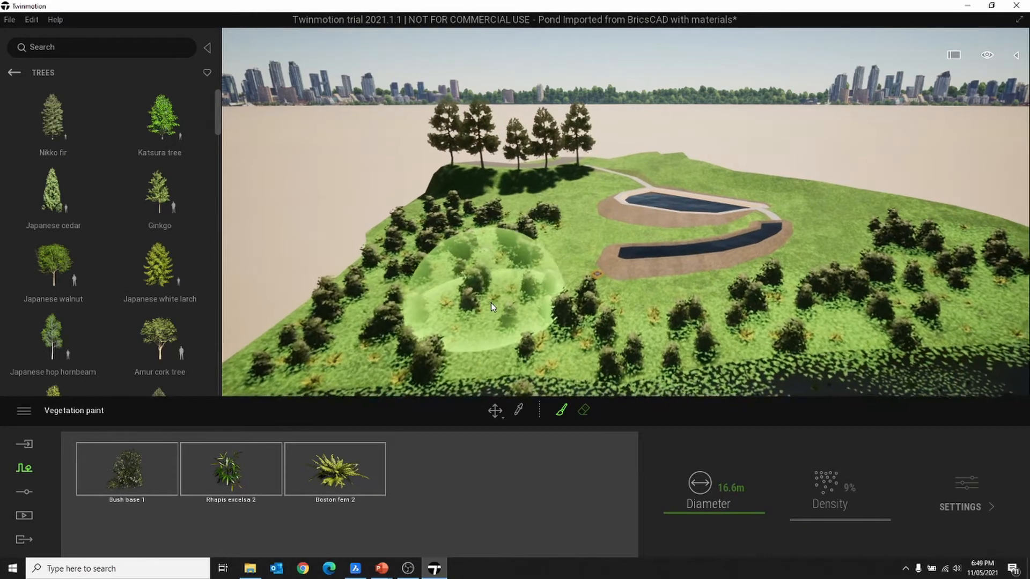
key("Escape")
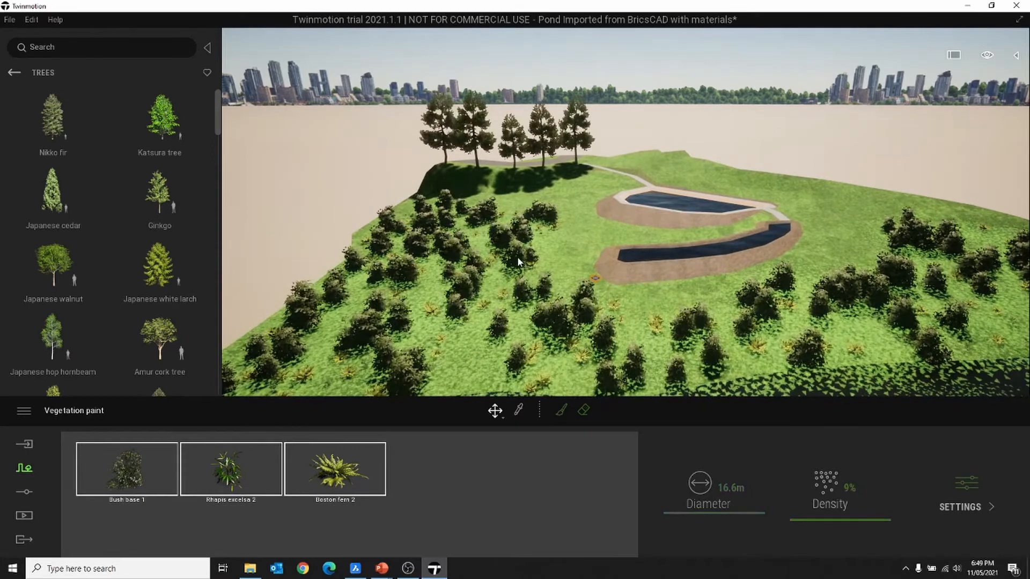
key("Escape")
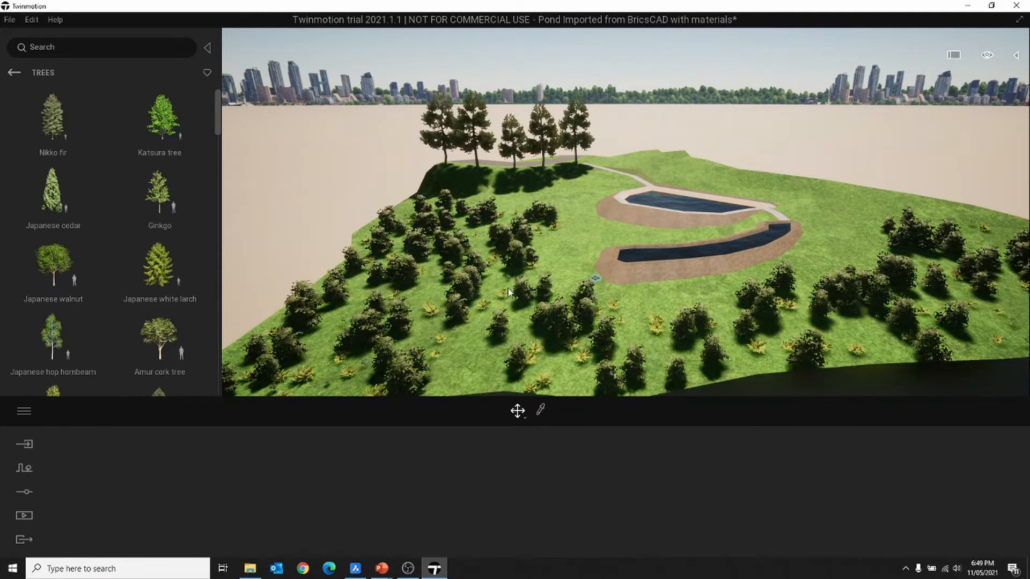
- Orbit low and zoom in on the painted vegetation around the ponds and trees
middle_click_drag(507, 288, 509, 285, "shift")
scroll(484, 297, "up", 5)
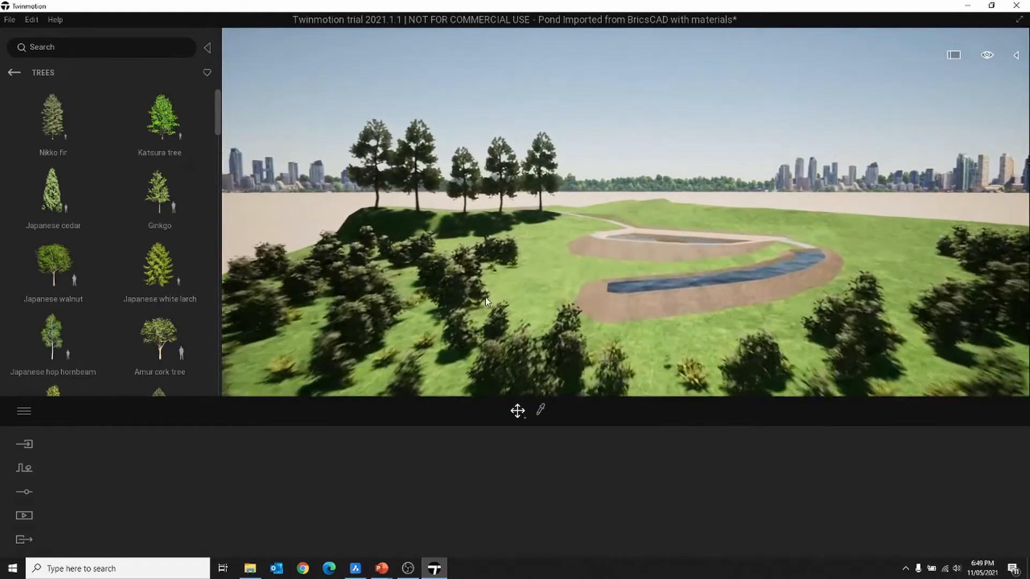
scroll(485, 297, "up", 3)
middle_click_drag(485, 298, 507, 305)
scroll(503, 304, "up", 2)
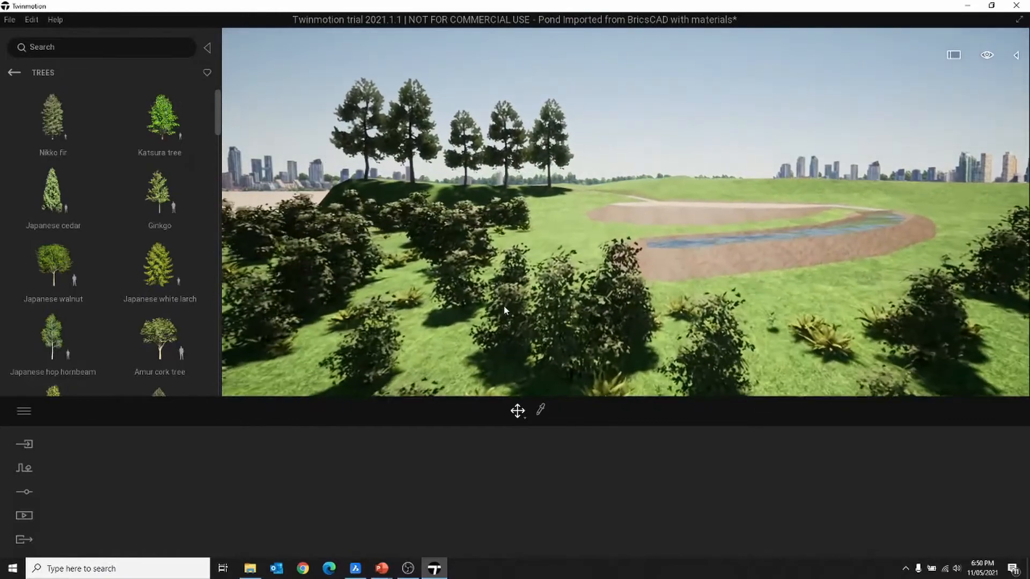
scroll(503, 306, "up", 1)
- Lower Bush base 1's density and raise Boston fern 2's density in the painted vegetation
left_click(553, 320)
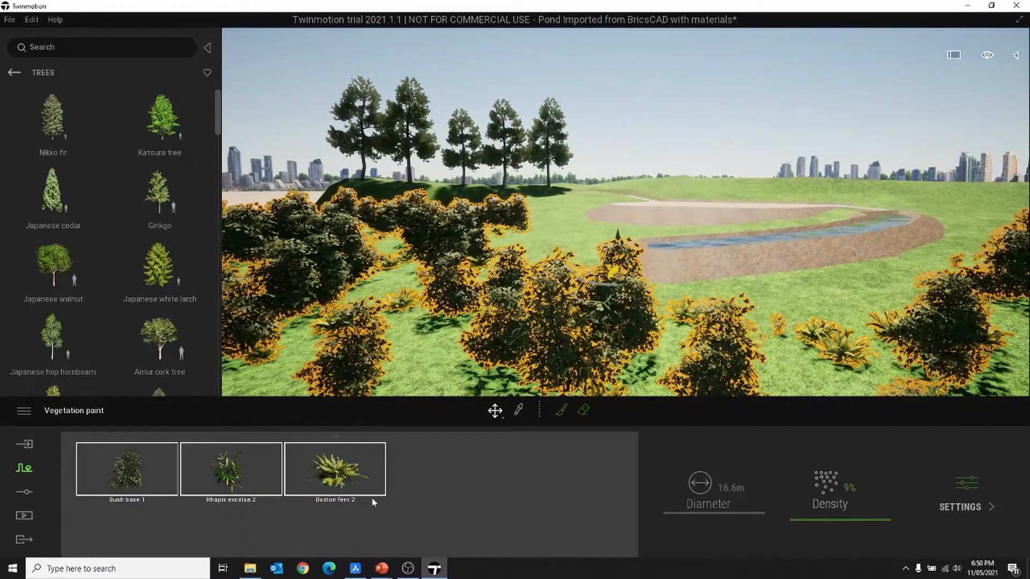
left_click(130, 468)
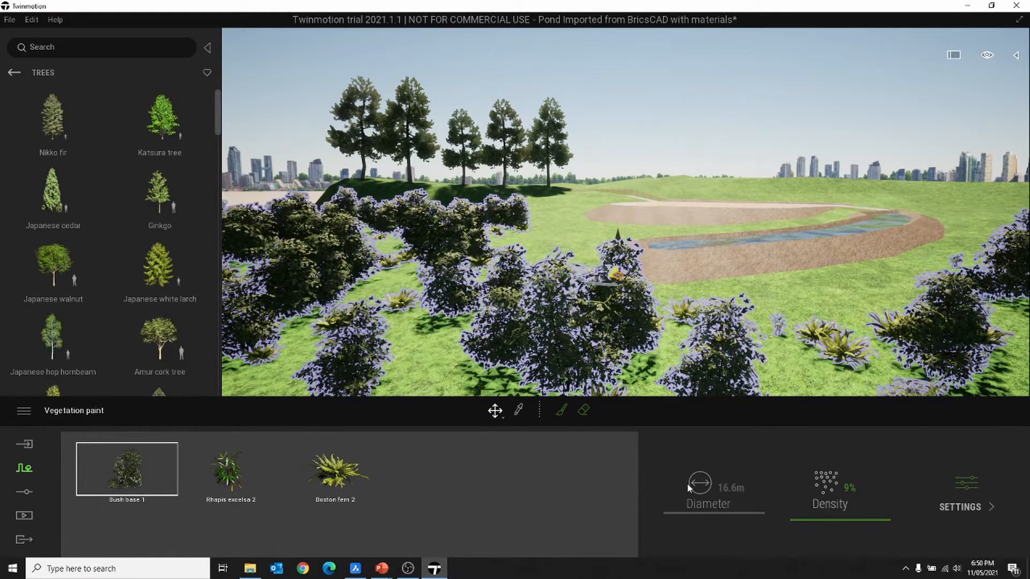
left_click_drag(802, 526, 802, 524)
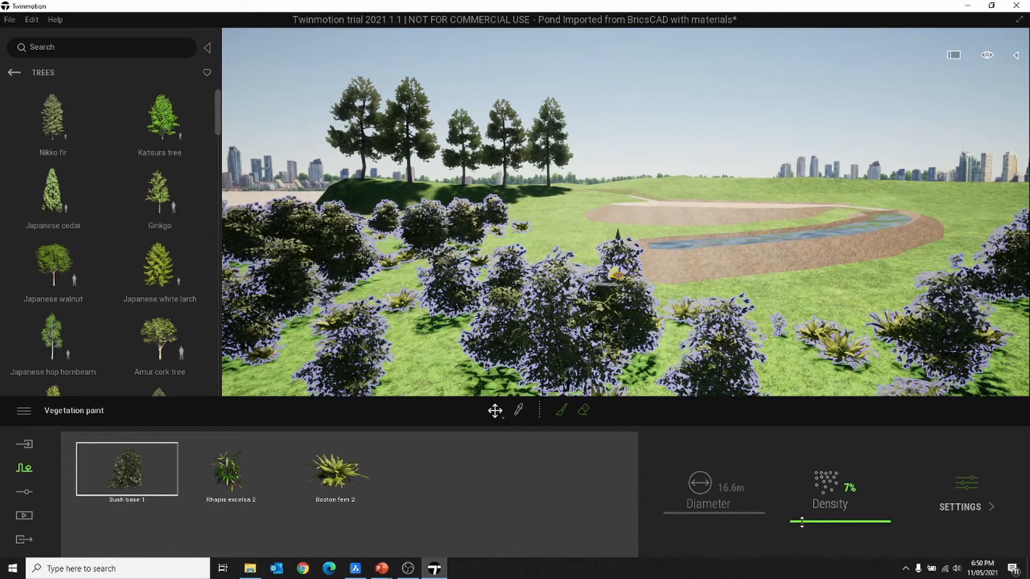
left_click(346, 475)
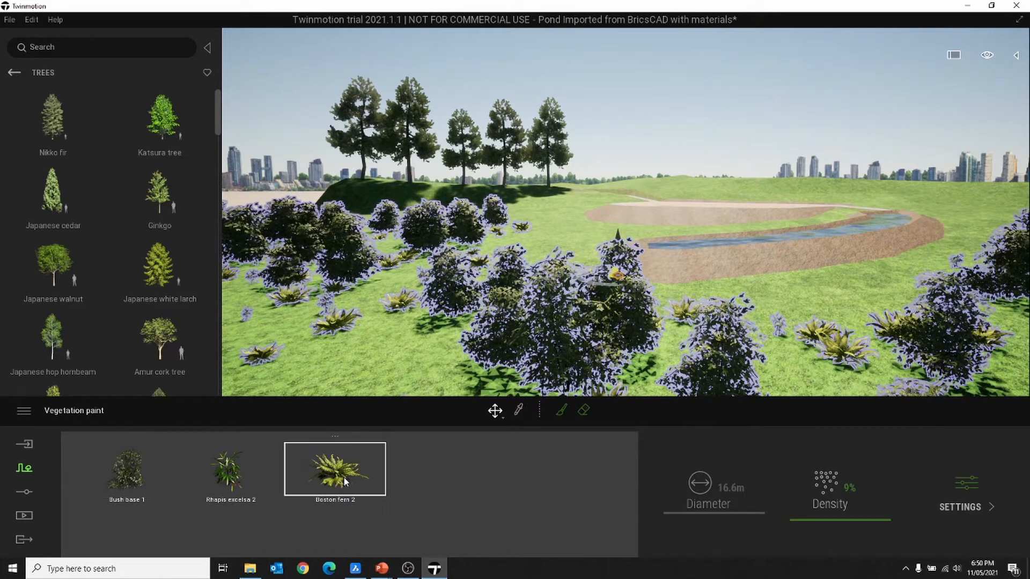
left_click_drag(802, 520, 802, 487)
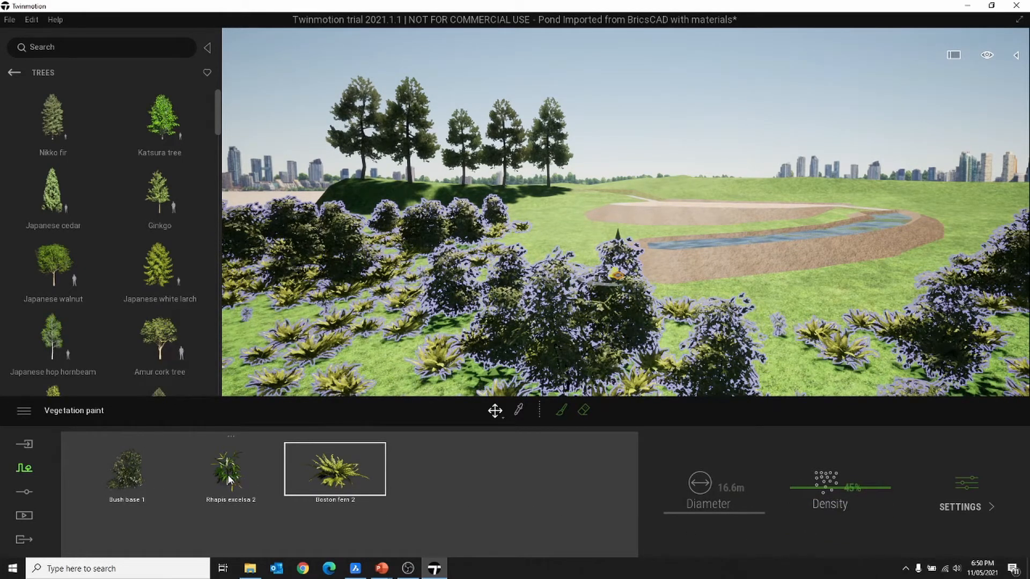
- Select all three painted plants and give them one shared, sparser density, then deselect
left_click(555, 477)
left_click(300, 463)
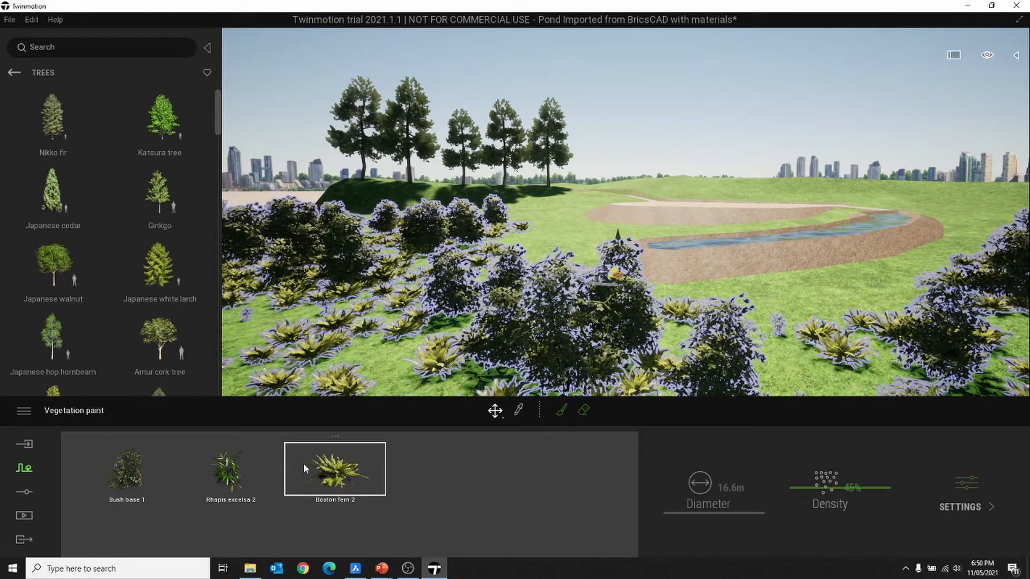
left_click(149, 475, "shift")
mouse_move(802, 527)
left_mouse_down()
mouse_move(804, 488)
mouse_move(811, 519)
left_mouse_up()
left_click(719, 85)
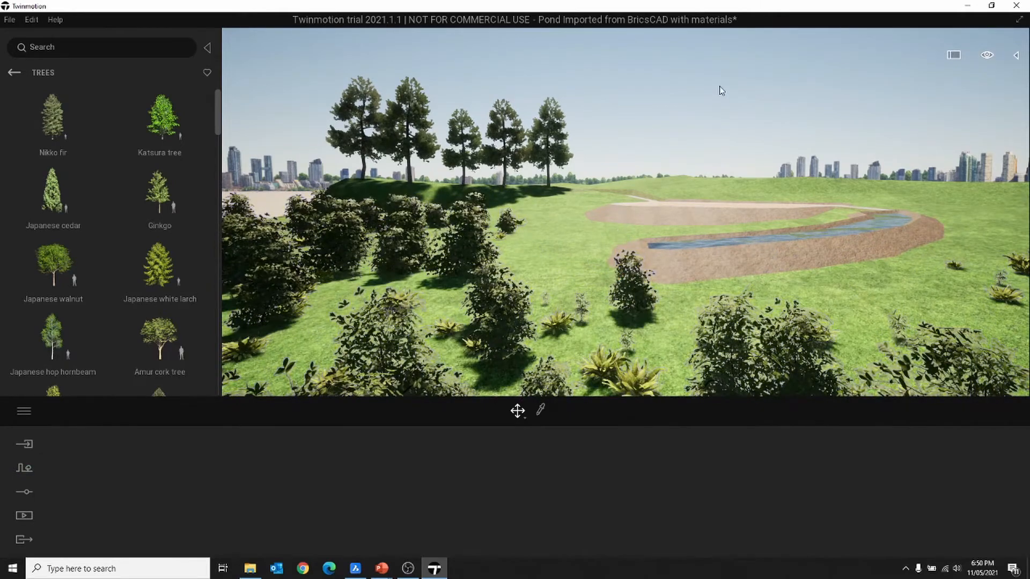
middle_click_drag(745, 257, 752, 258, "shift")
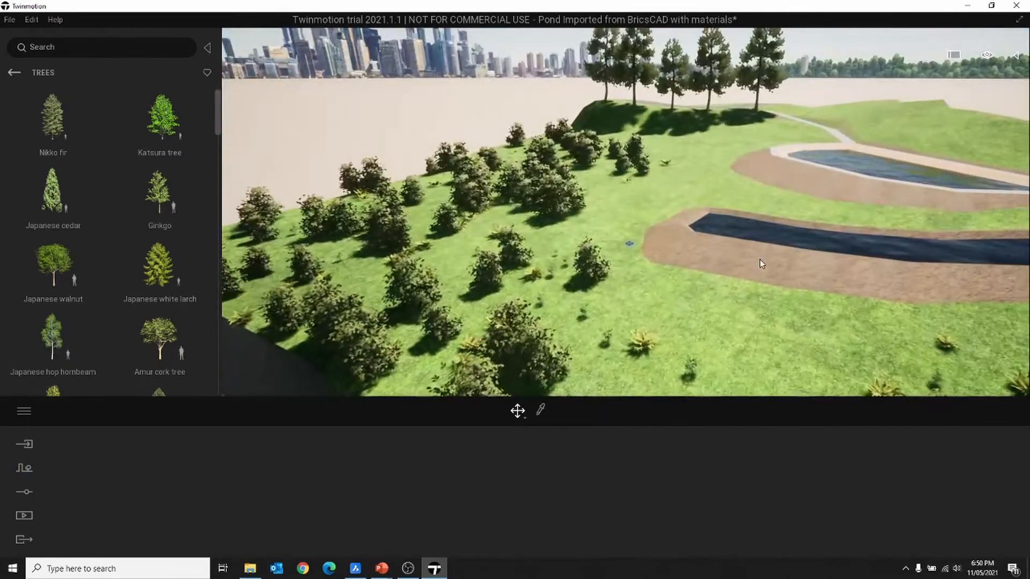
scroll(761, 261, "down", 4)
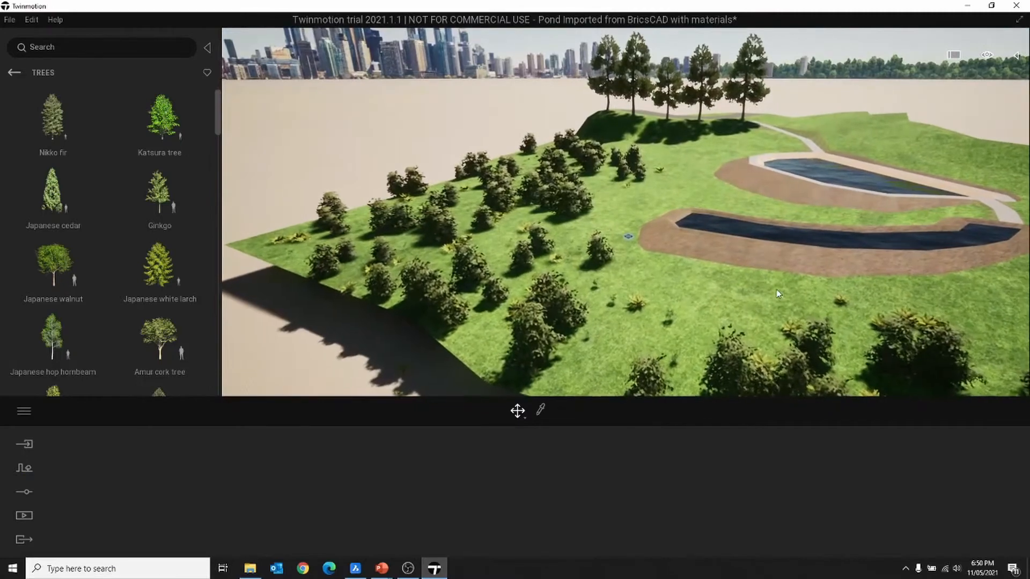
right_click_drag(761, 261, 645, 337)
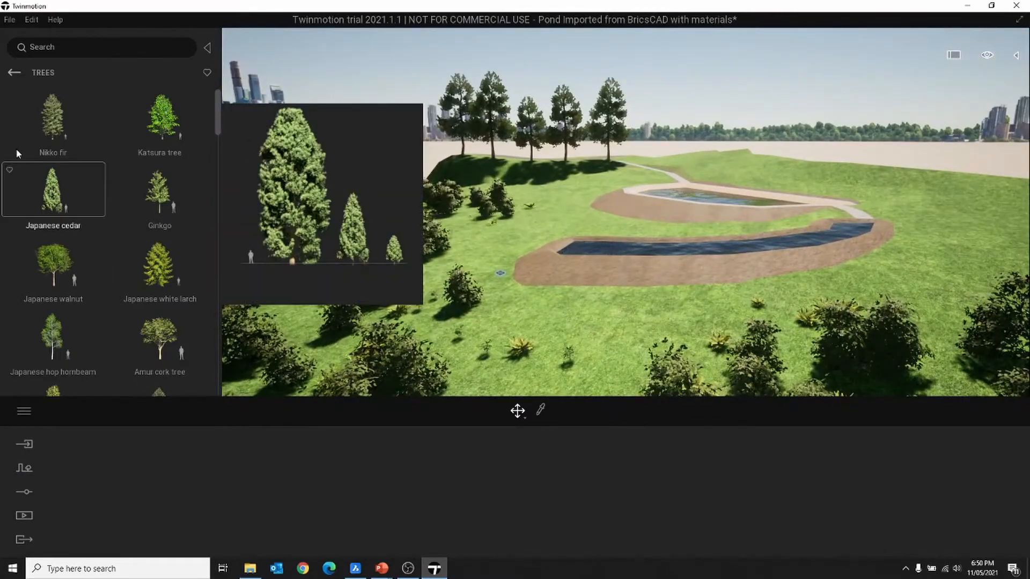
- Place three Rock 1 boulders from the Rocks collection among the bushes near the ponds
mouse_move(122, 109)
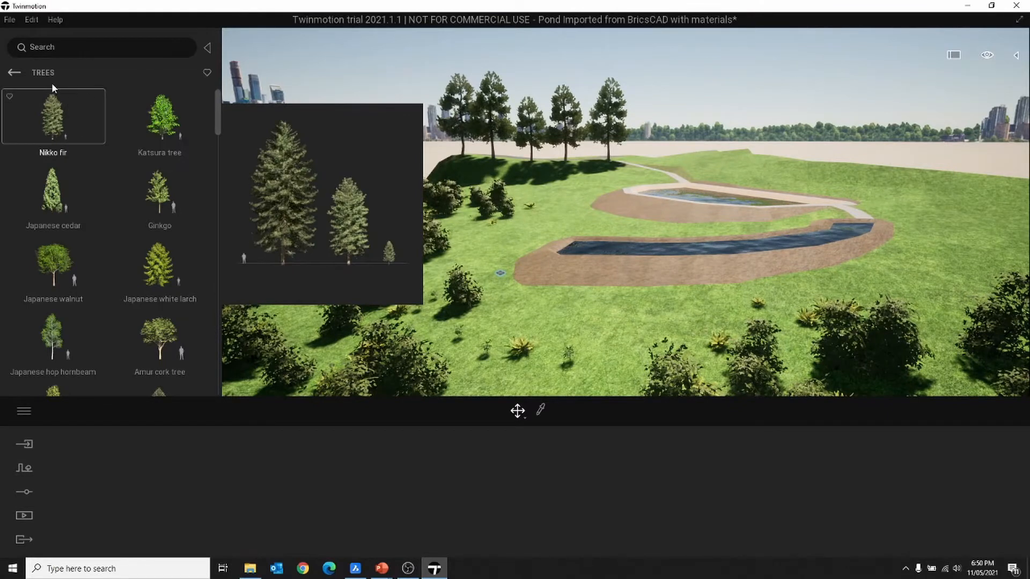
left_click(14, 73)
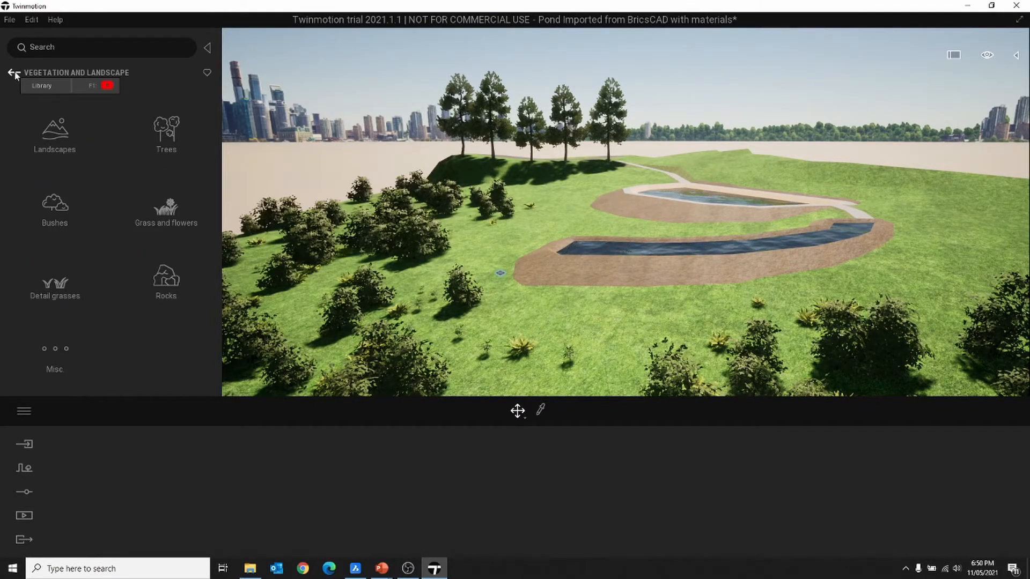
left_click(166, 276)
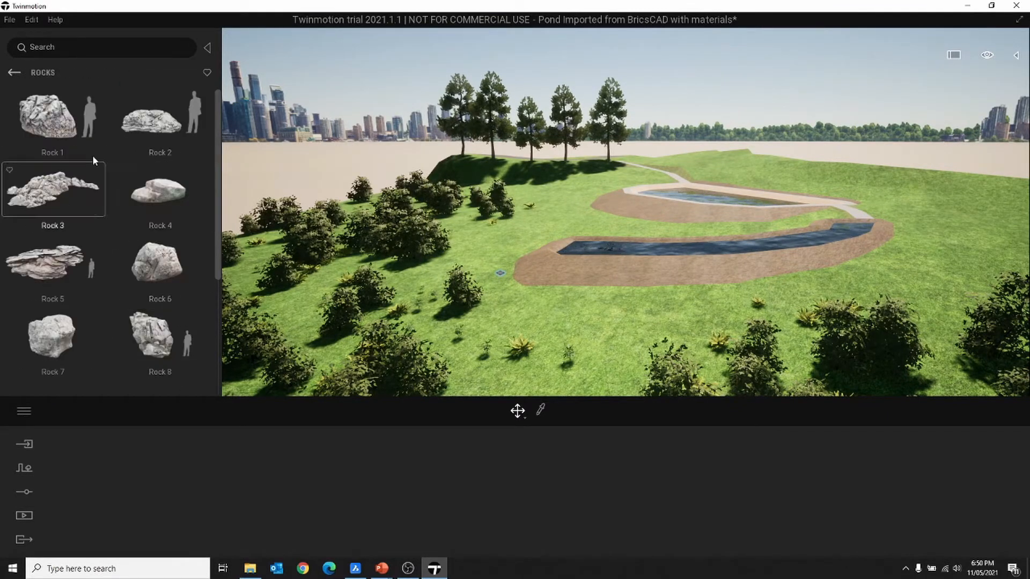
left_click_drag(81, 129, 554, 317)
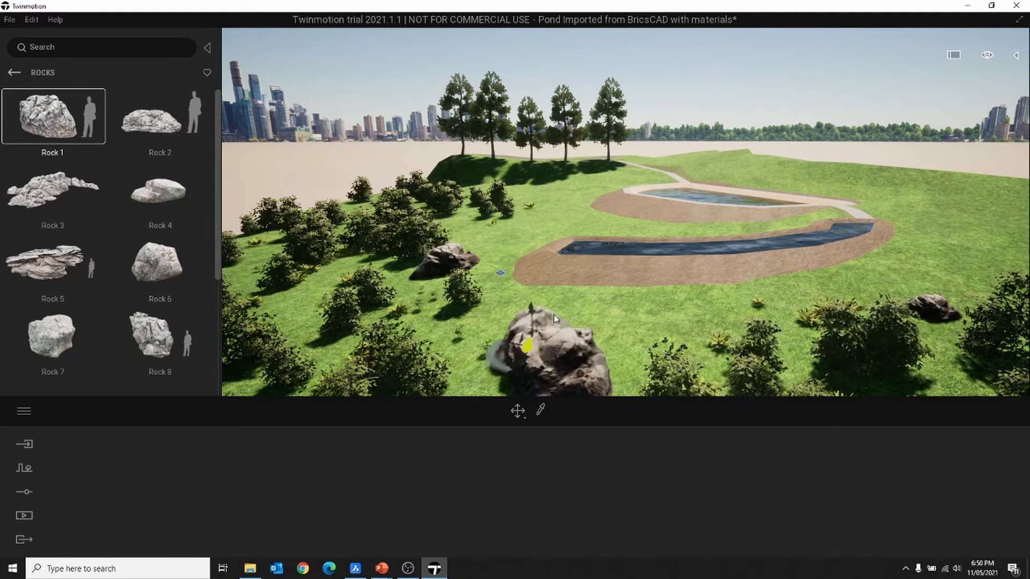
key("Escape")
middle_click_drag(610, 326, 656, 328, "shift")
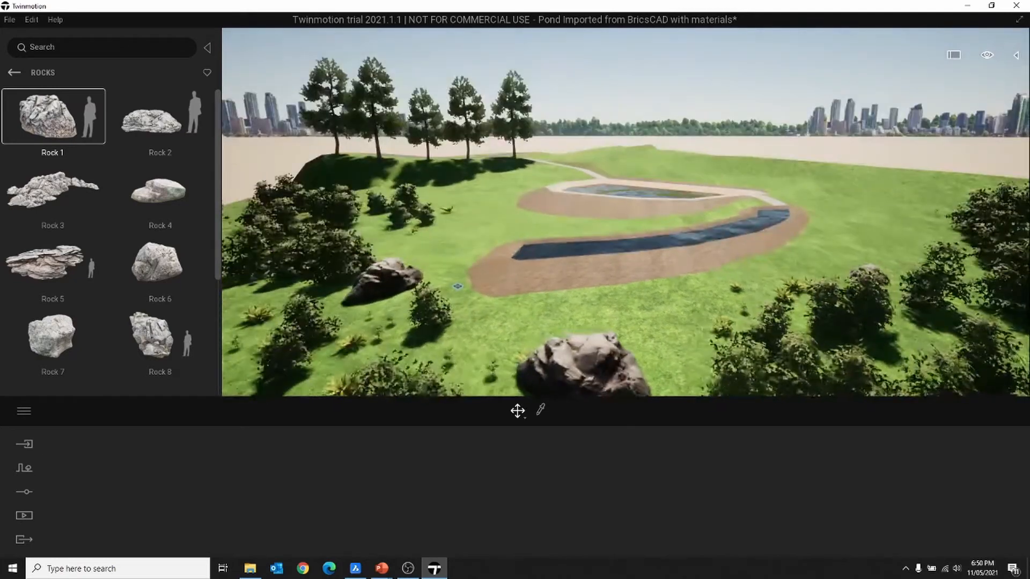
left_click(14, 73)
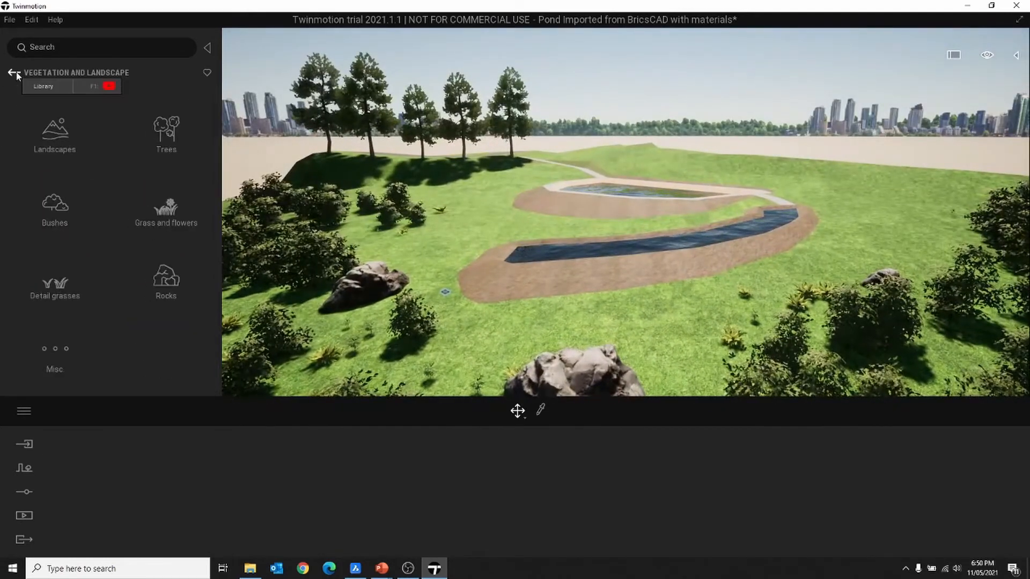
- Place the Group13 people group from Characters > Groups on the grass beside the pond
left_click(14, 73)
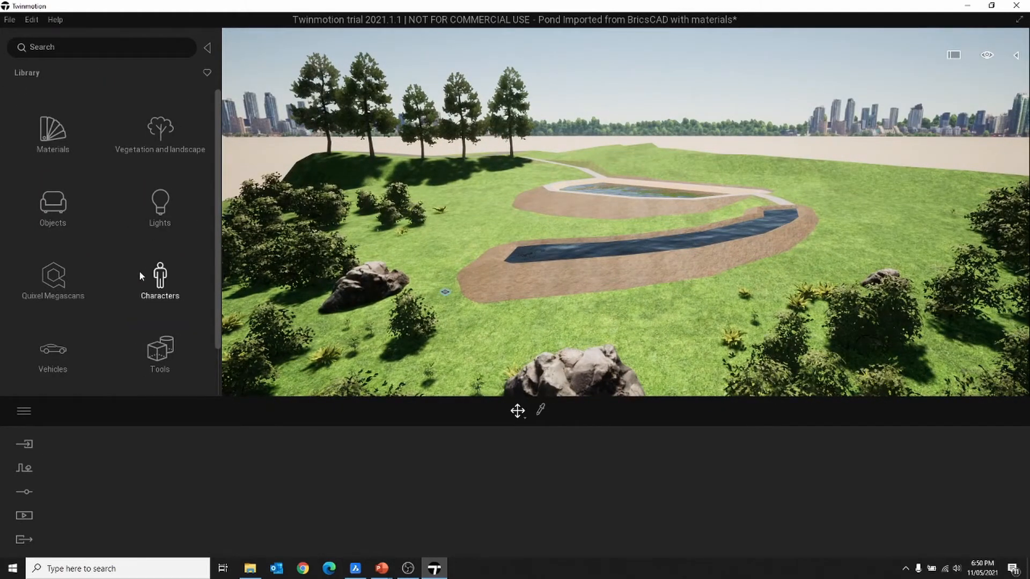
left_click(153, 278)
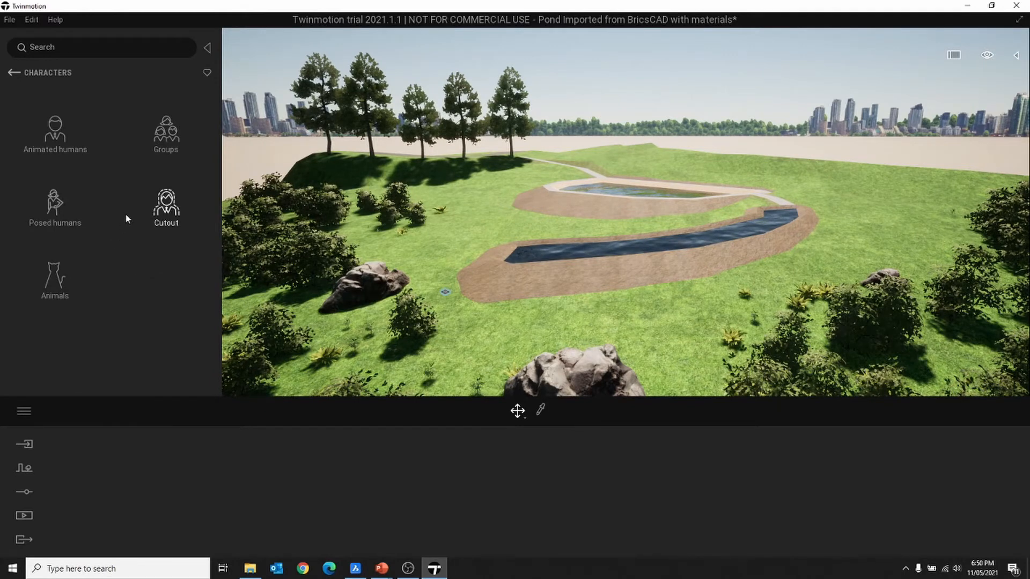
left_click(168, 140)
scroll(109, 242, "down", 5)
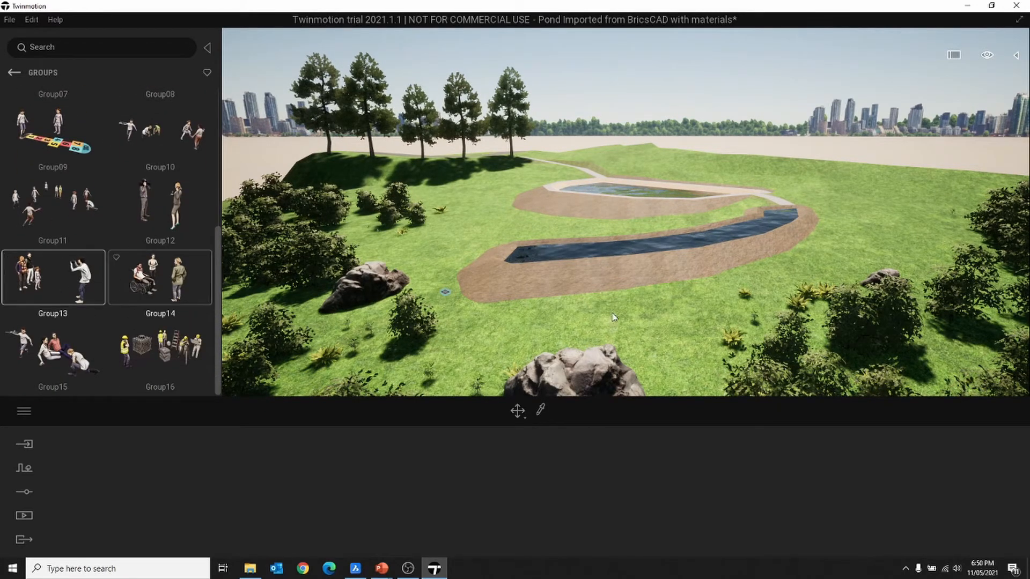
left_click(545, 219)
- Turn the view along the canal and drop Group13 onto the lawn, then stop placing
scroll(540, 227, "up", 3)
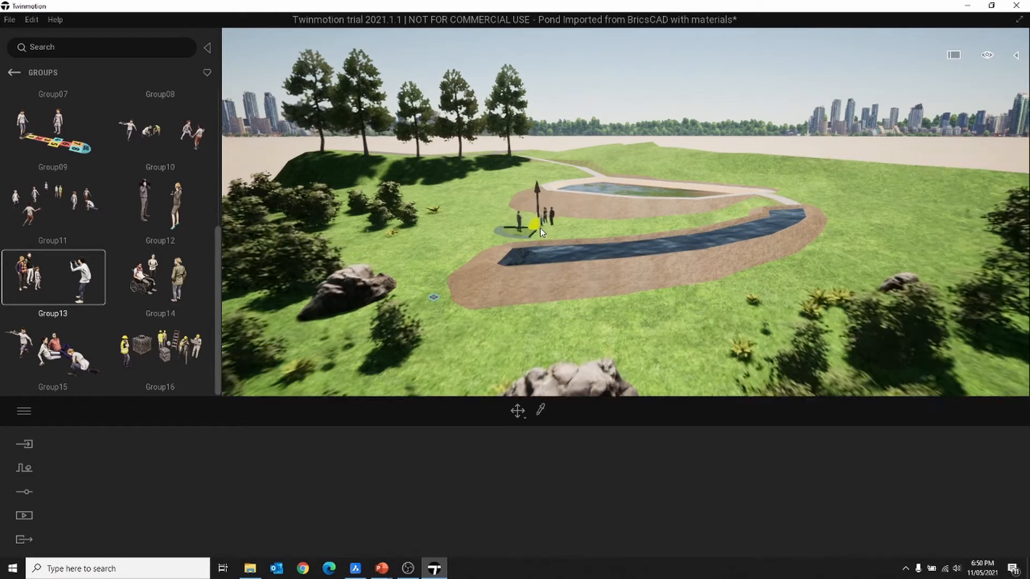
scroll(540, 227, "up", 3)
middle_click_drag(494, 229, 287, 268, "shift")
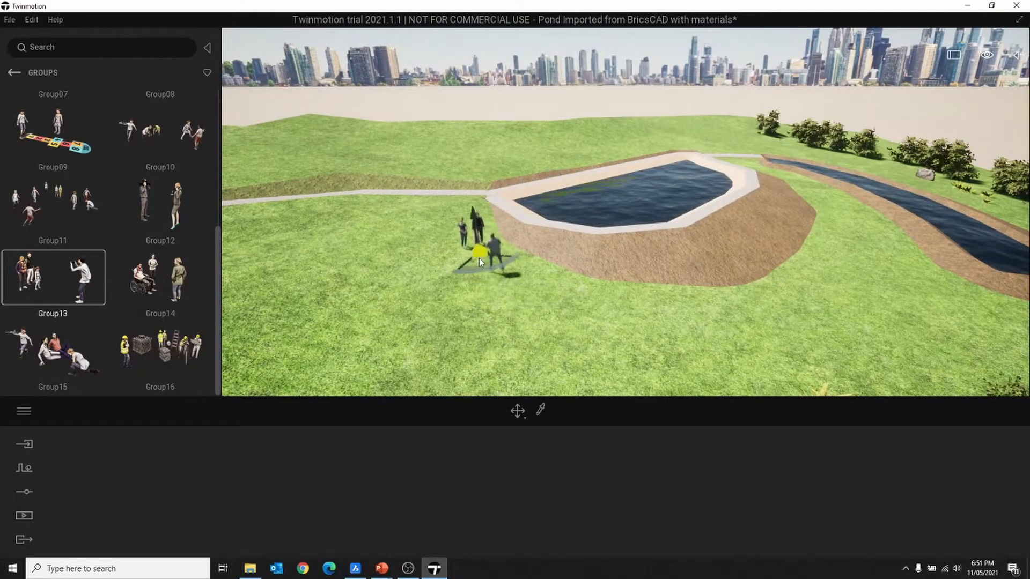
left_click(499, 287)
middle_click_drag(498, 286, 485, 285, "shift")
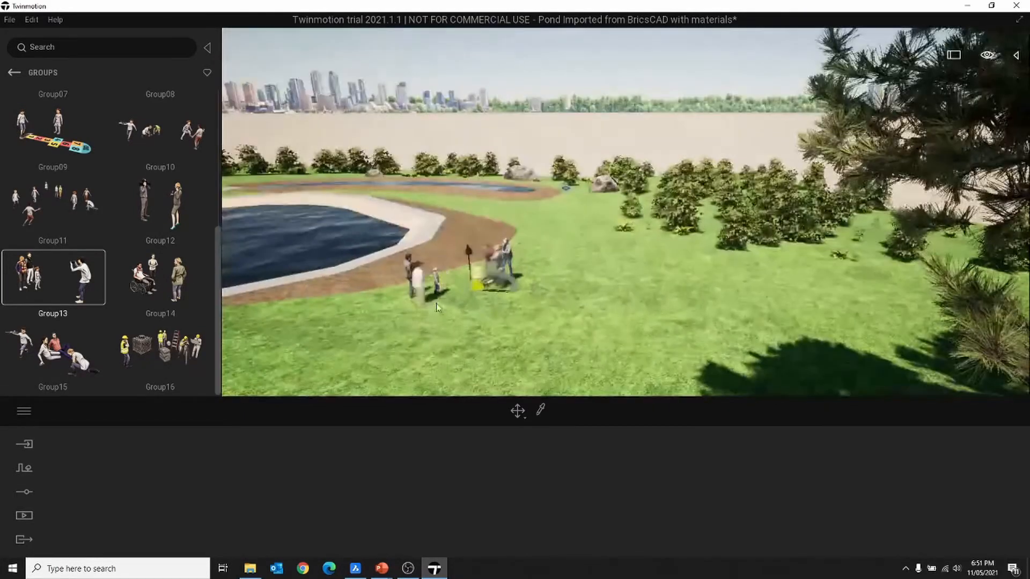
middle_click_drag(424, 314, 483, 320, "shift")
key("Escape")
scroll(425, 330, "down", 3)
scroll(439, 318, "down", 2)
scroll(439, 318, "down", 3)
scroll(453, 330, "down", 3)
scroll(454, 329, "up", 3)
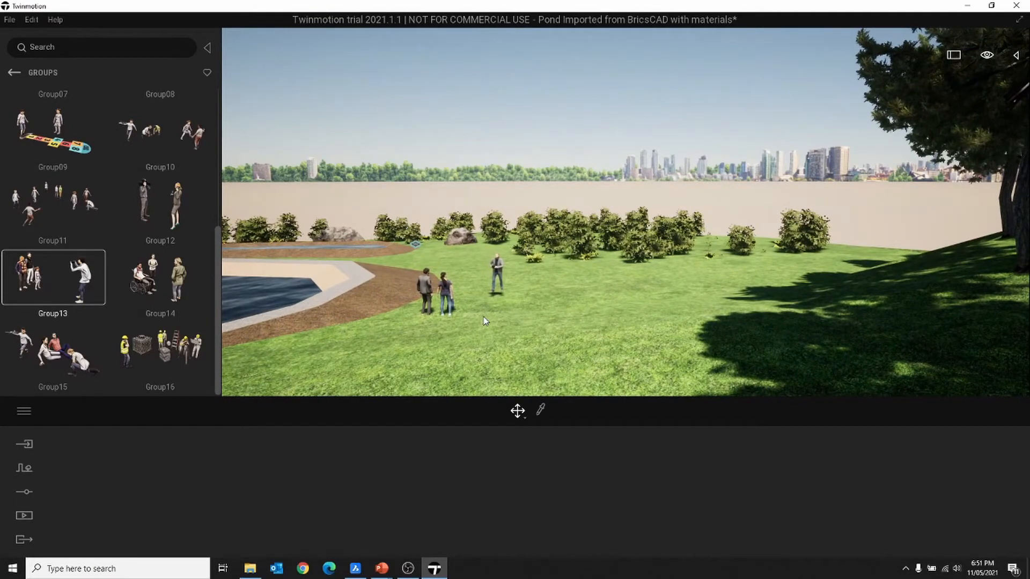
left_click(14, 73)
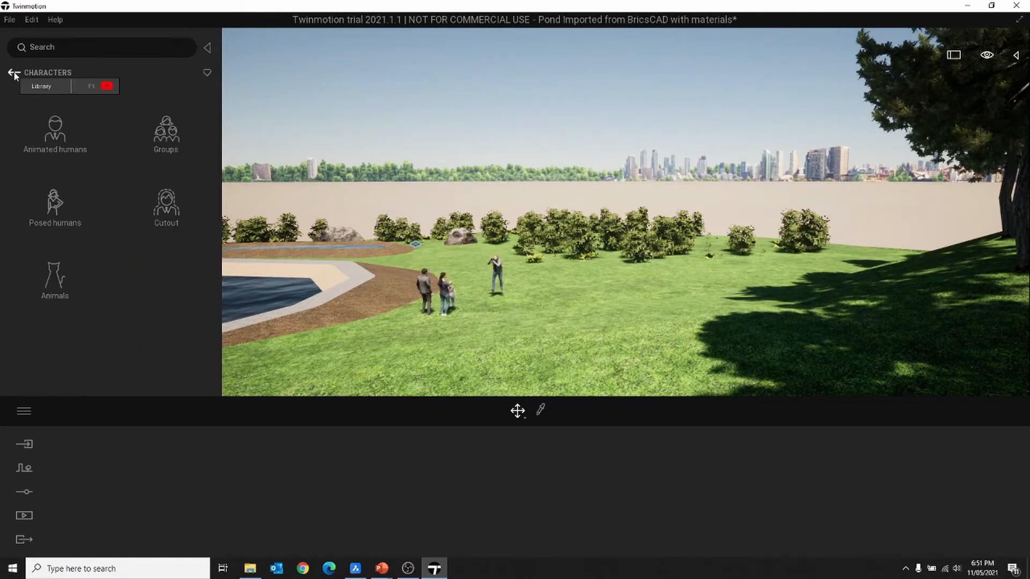
- Add a Vine maple from the Vegetation and landscape Trees library onto the lawn
left_click(14, 73)
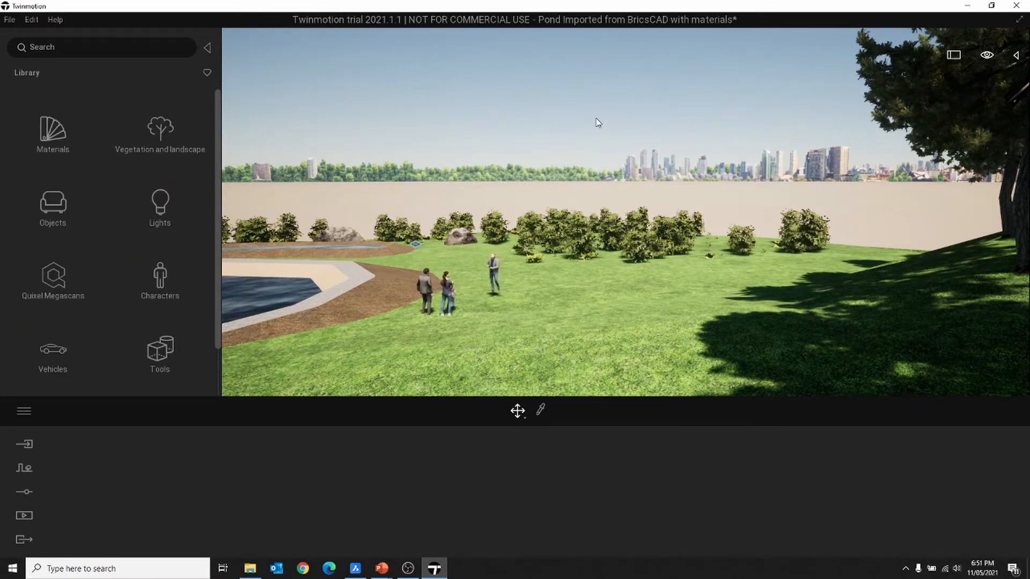
scroll(598, 123, "down", 5)
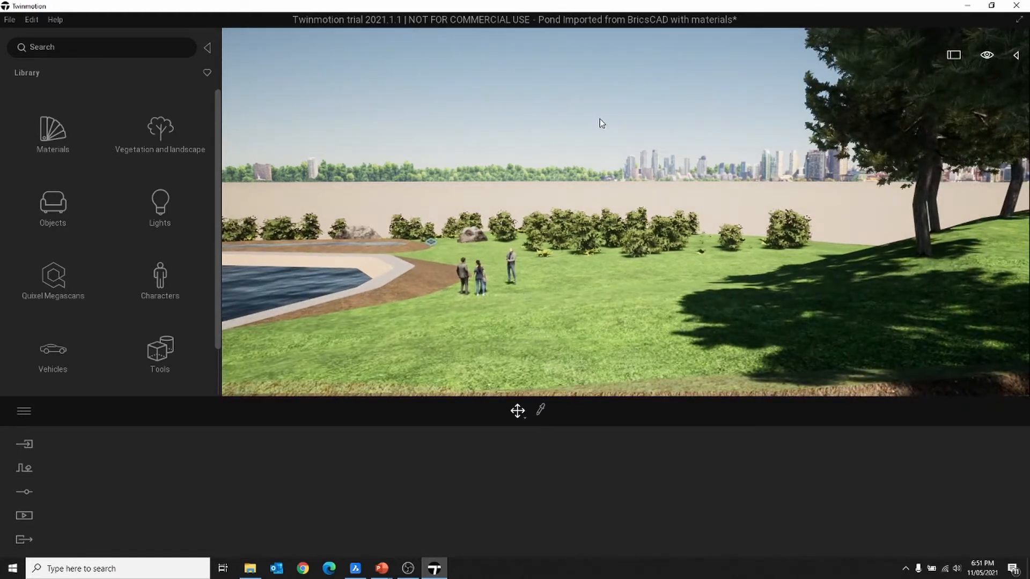
middle_click_drag(598, 121, 607, 154)
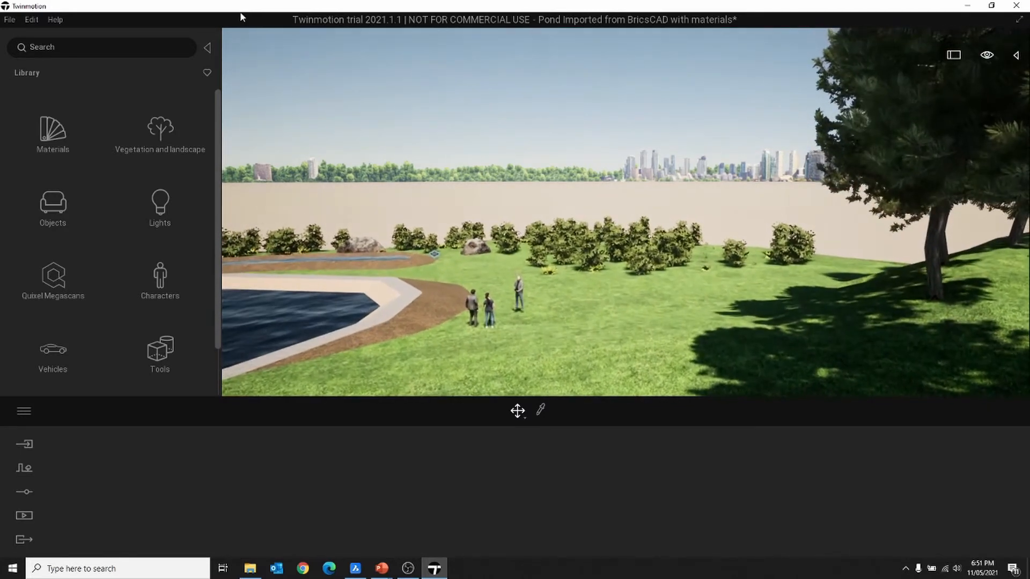
left_click(181, 140)
left_click(173, 136)
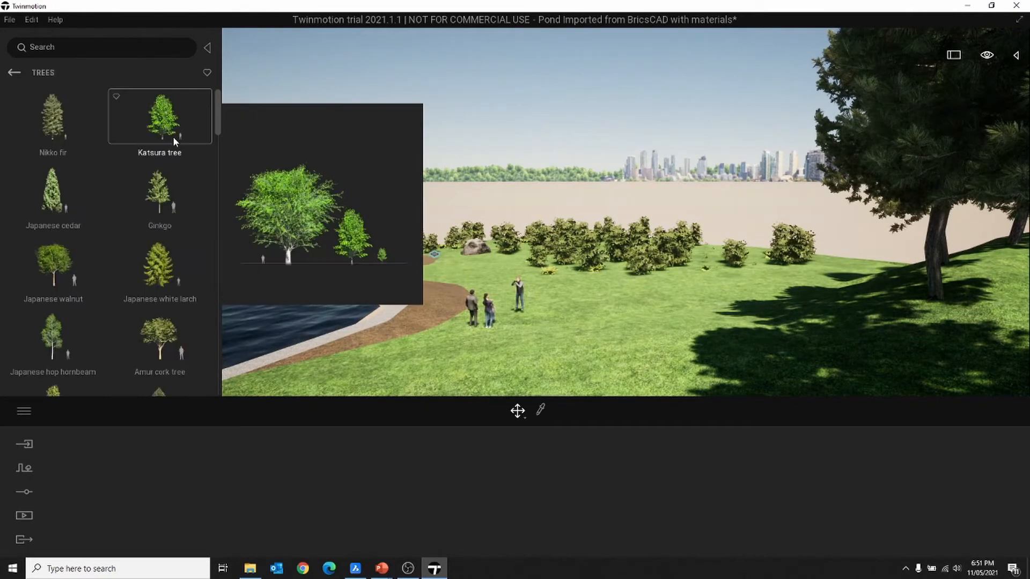
scroll(162, 258, "down", 6)
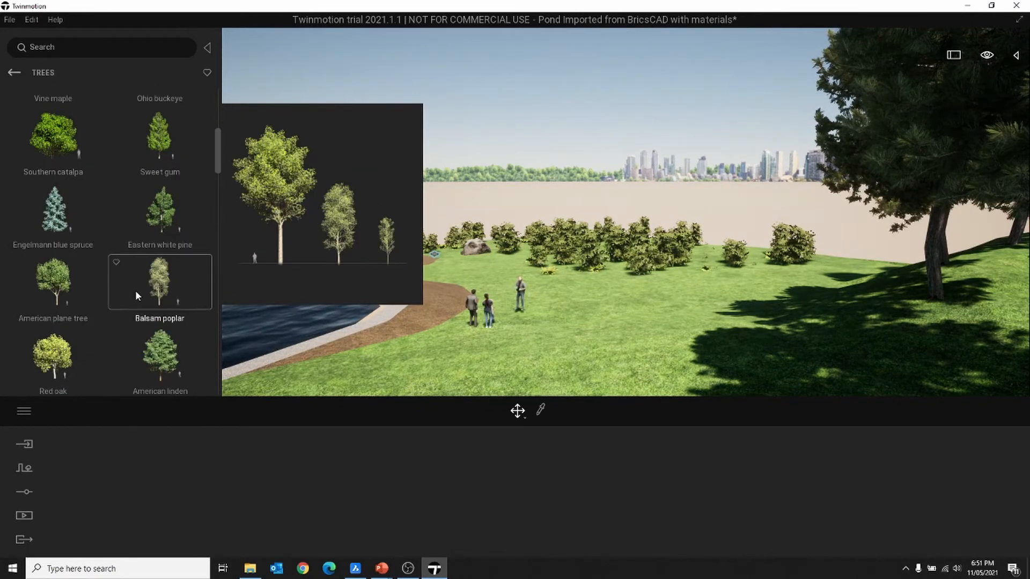
scroll(96, 236, "down", 1)
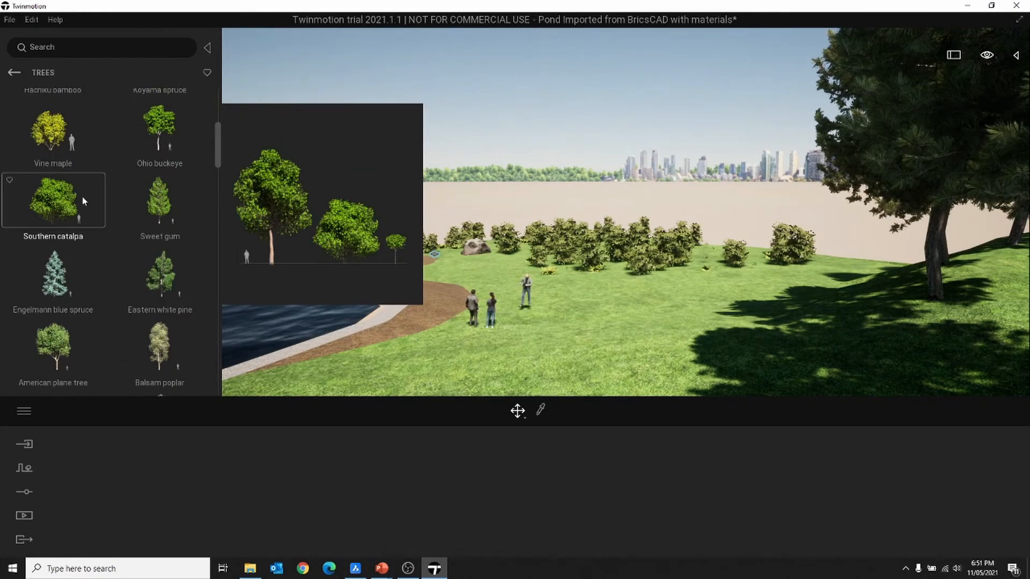
left_click_drag(55, 147, 628, 354)
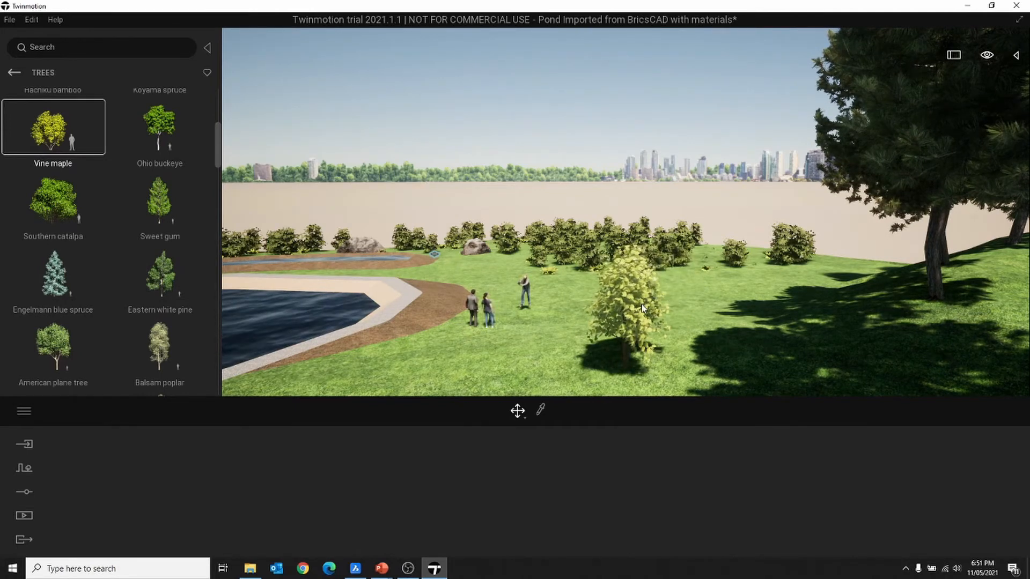
- Move the 4.7m Vine maple further right on the lawn and frame the whole tree
left_click(652, 350)
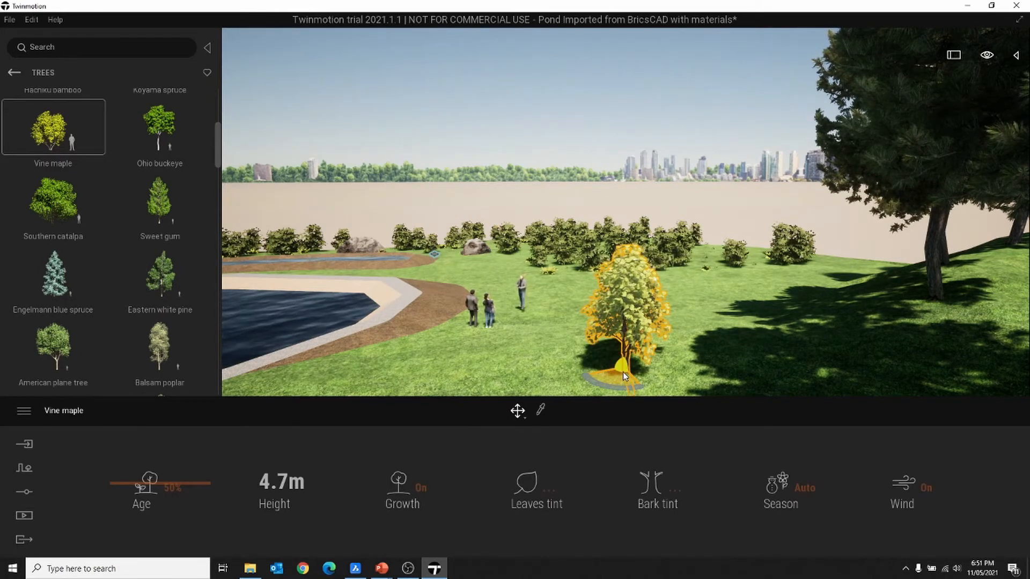
left_click_drag(622, 372, 687, 404)
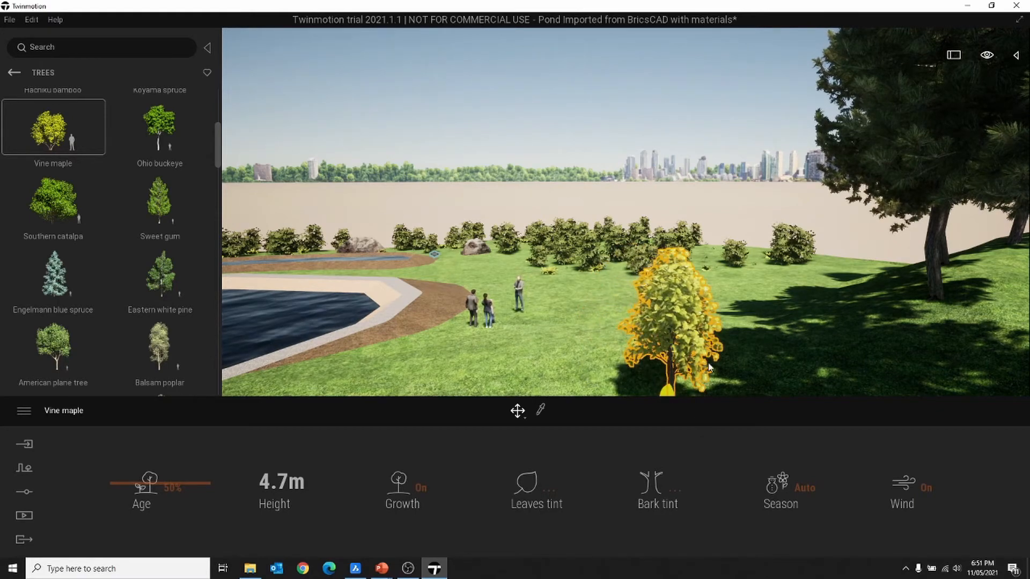
scroll(703, 337, "up", 4)
right_click_drag(703, 337, 689, 303)
middle_click_drag(689, 303, 698, 262)
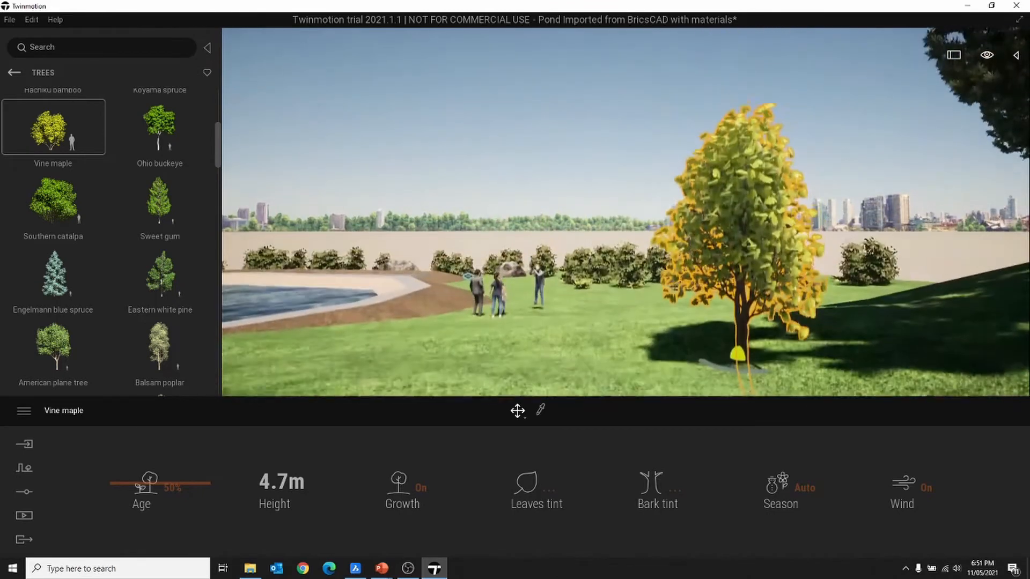
left_click(668, 193)
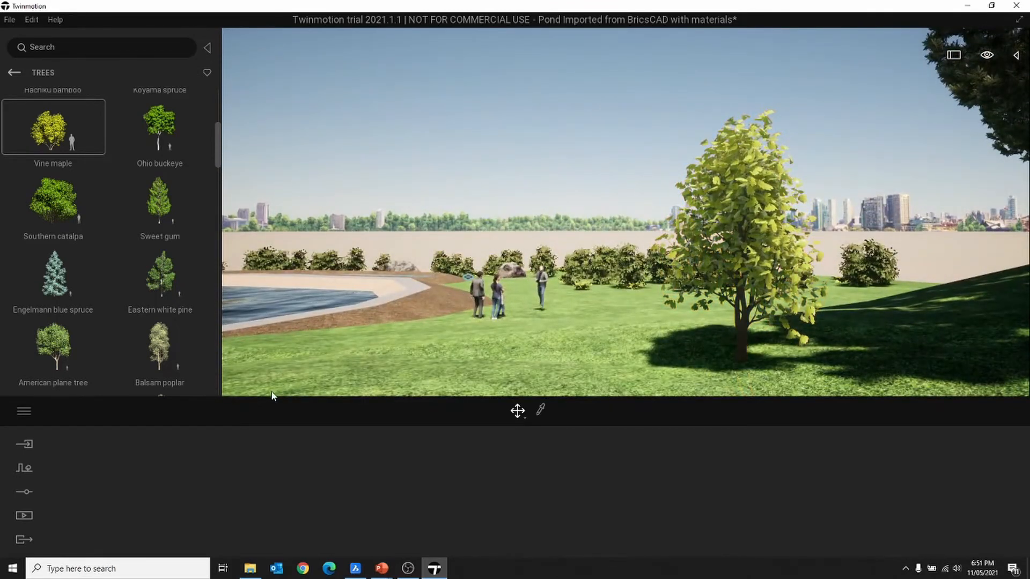
- Preview cloudy, rainy weather in the Weather settings and delete the three people by the pond
left_click(21, 492)
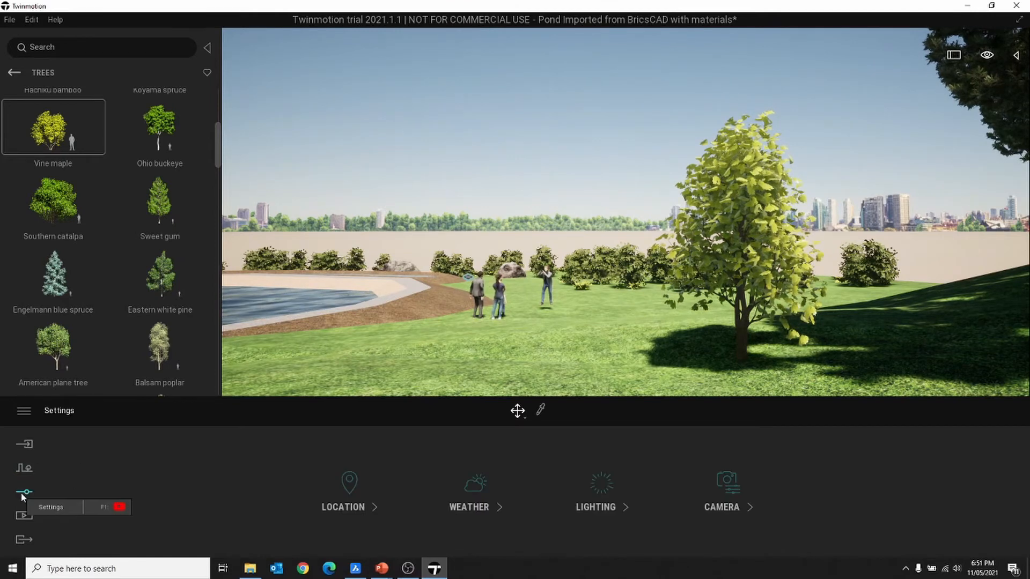
left_click(481, 507)
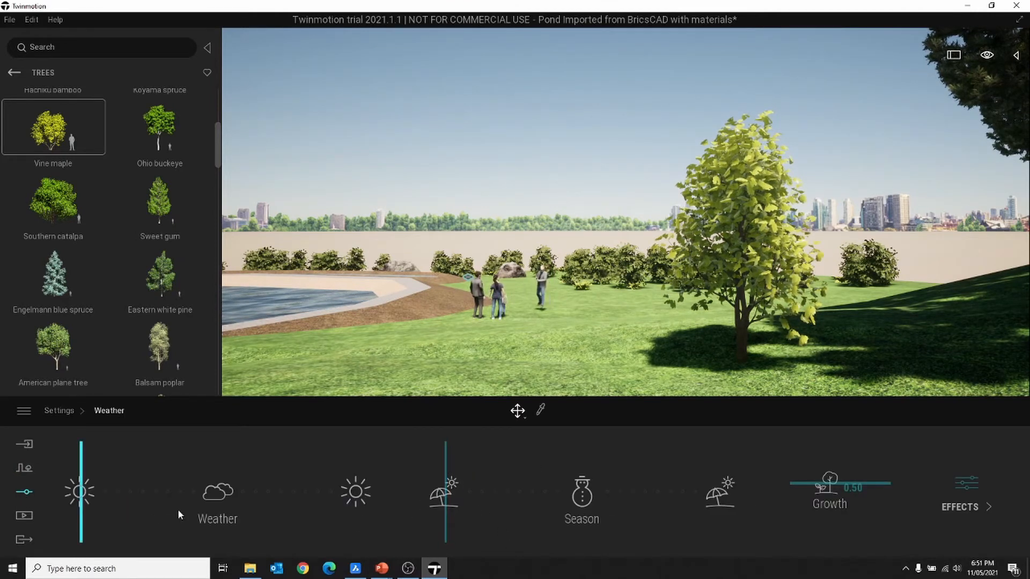
left_click_drag(88, 522, 209, 513)
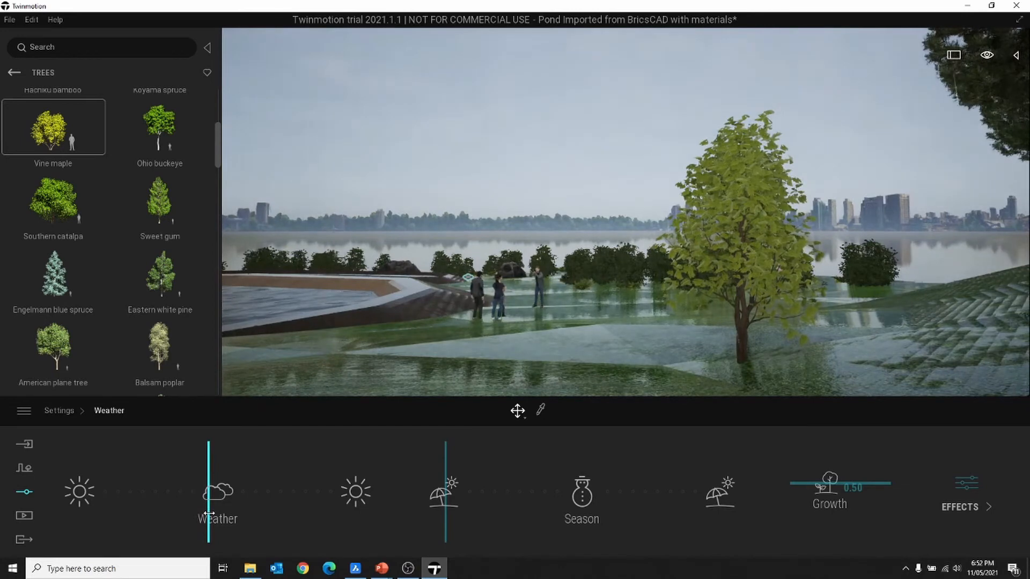
left_click(544, 283)
key("Delete")
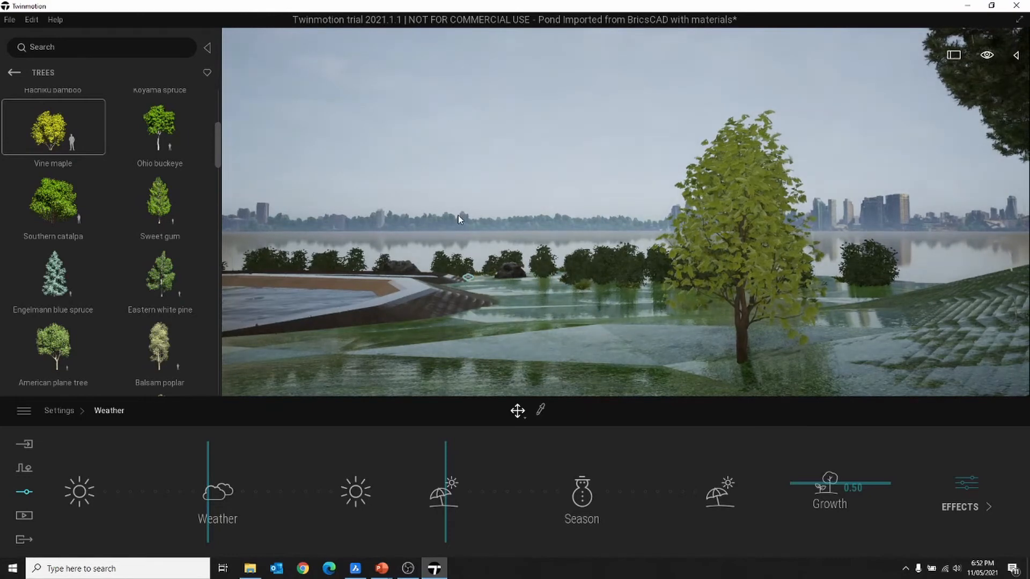
- Return the weather to sunny and preview autumn before setting the season back to late summer
left_click_drag(218, 461, 112, 463)
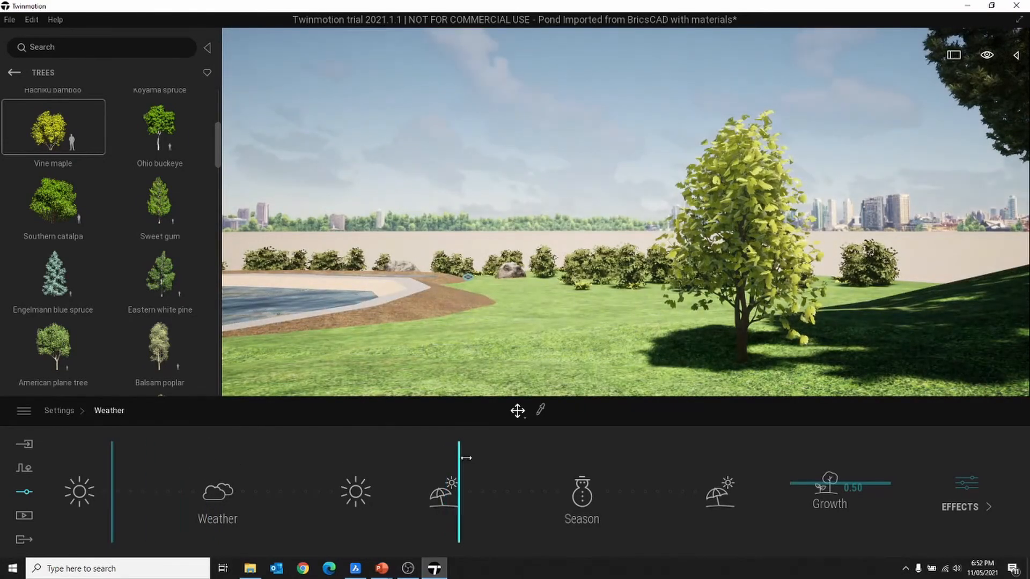
left_click_drag(466, 458, 549, 472)
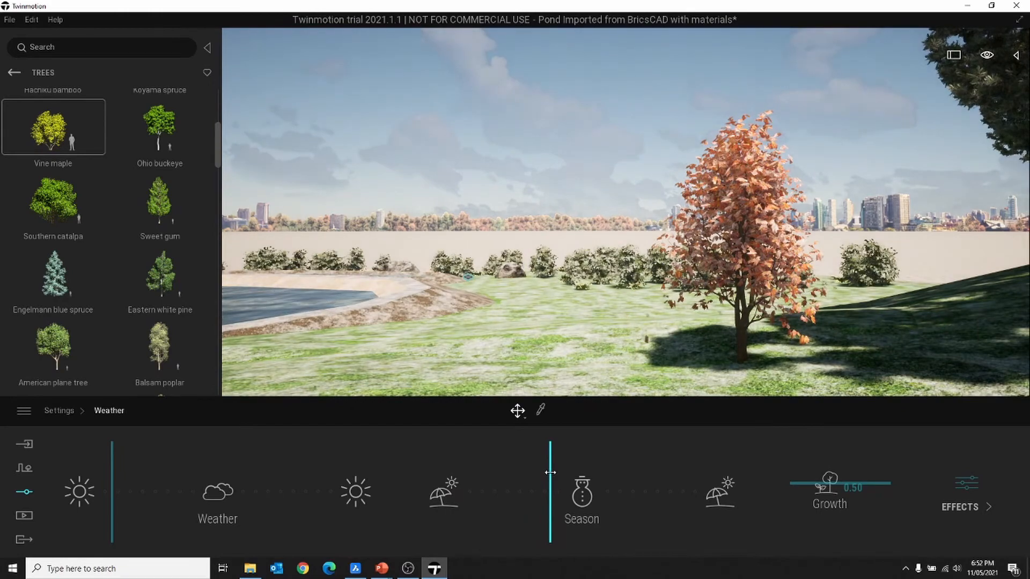
left_click_drag(550, 472, 491, 487)
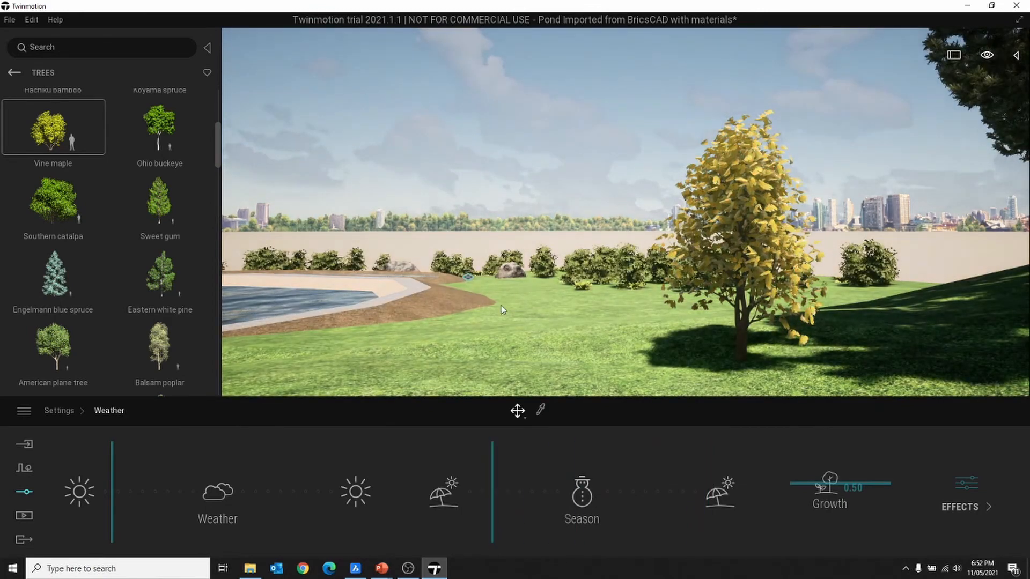
- Fly over the trees and ponds for an overview, then bring up the Media options
scroll(525, 298, "down", 5)
middle_click_drag(632, 191, 639, 236, "shift")
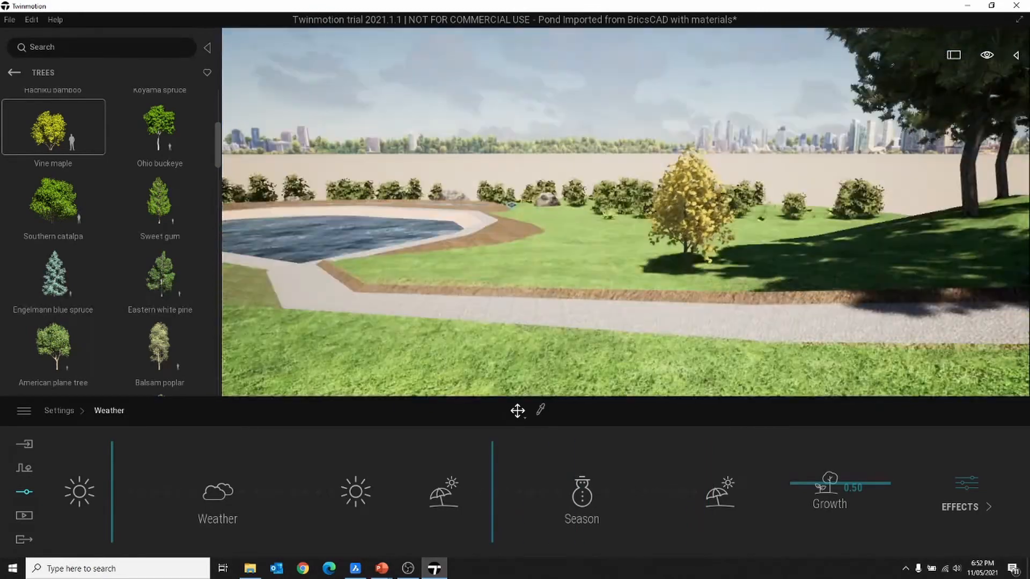
scroll(649, 197, "up", 10)
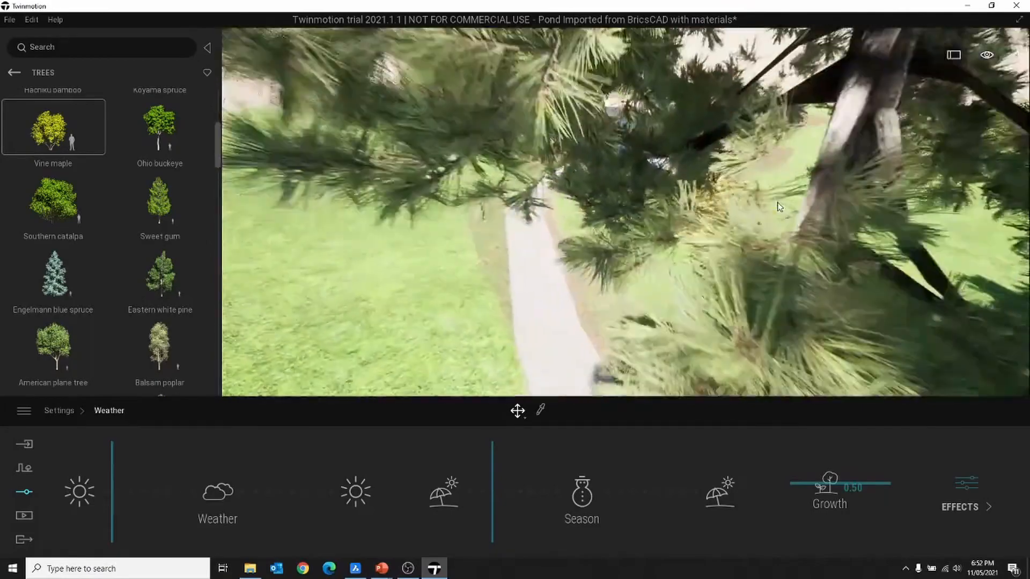
right_click_drag(779, 207, 858, 203)
scroll(781, 203, "down", 3)
right_click_drag(781, 203, 723, 203)
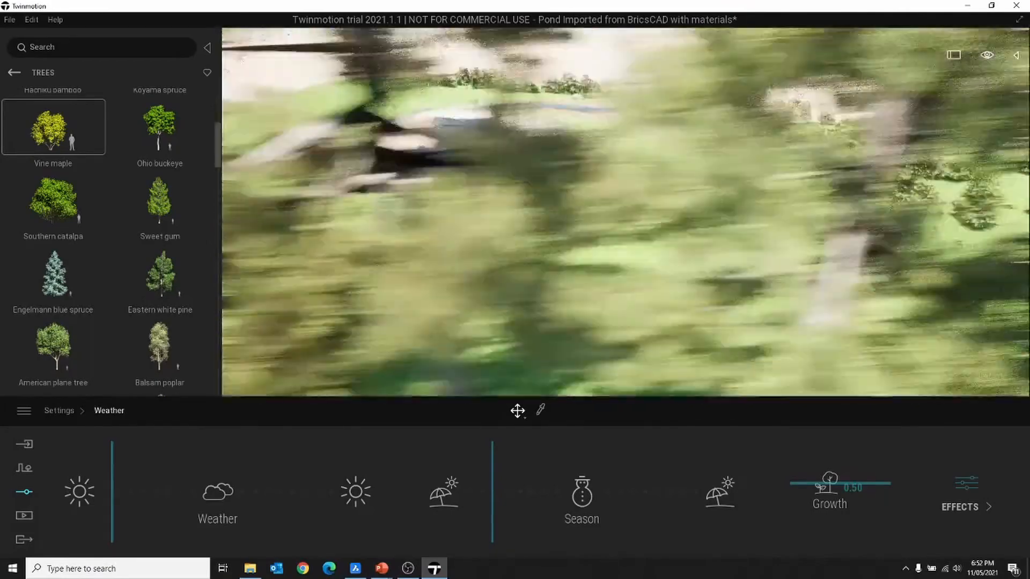
middle_click_drag(625, 213, 707, 249, "shift")
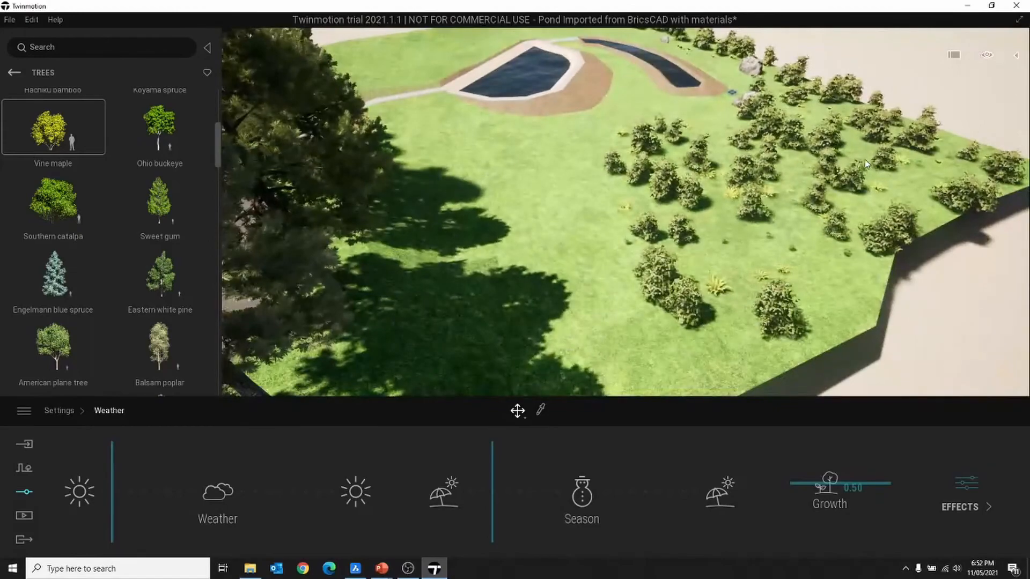
middle_click_drag(673, 144, 730, 126, "shift")
middle_click_drag(762, 228, 796, 242, "shift")
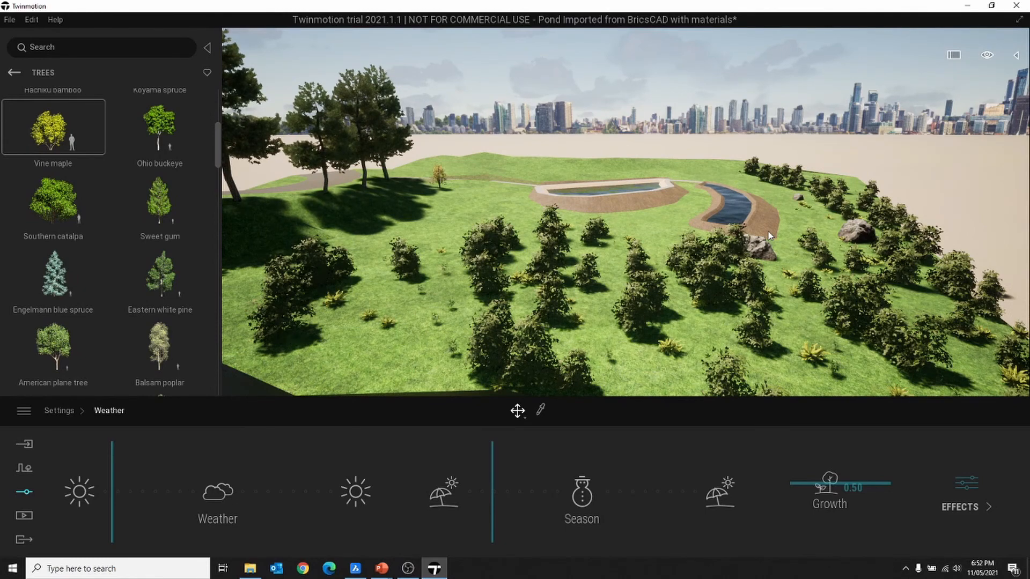
left_click(24, 515)
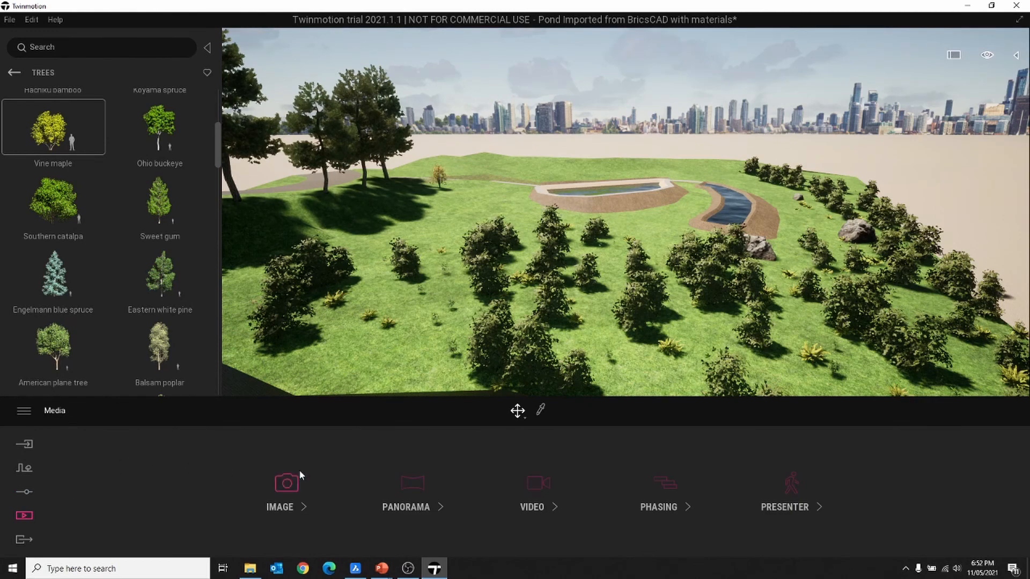